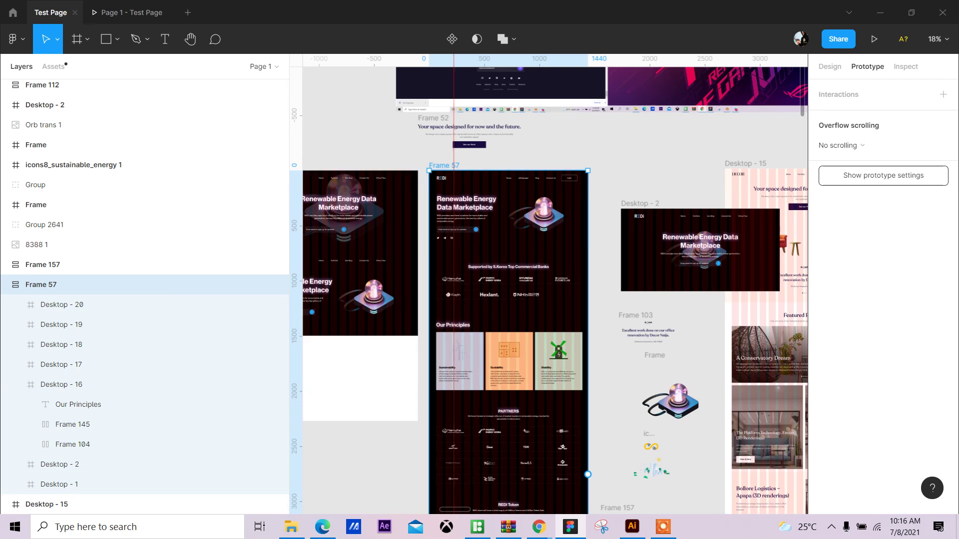
Step: Examine the Frame 57 landing page design, from the hero section down to Our Principles and Partners
{"action": "key", "text": "shift+1"}
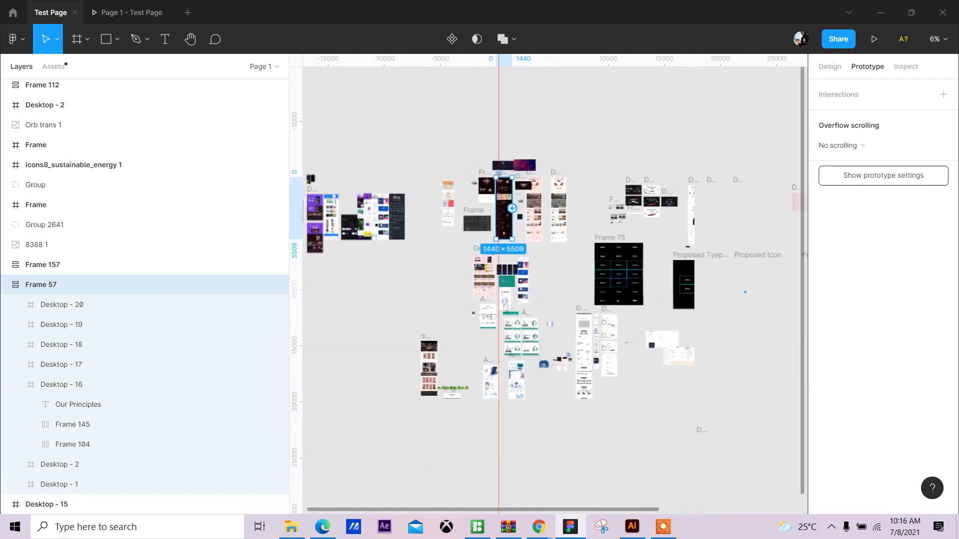
{"action": "left_click_drag", "start_coordinate": [554, 284], "coordinate": [505, 255]}
{"action": "scroll", "coordinate": [451, 172], "scroll_direction": "up", "scroll_amount": 7}
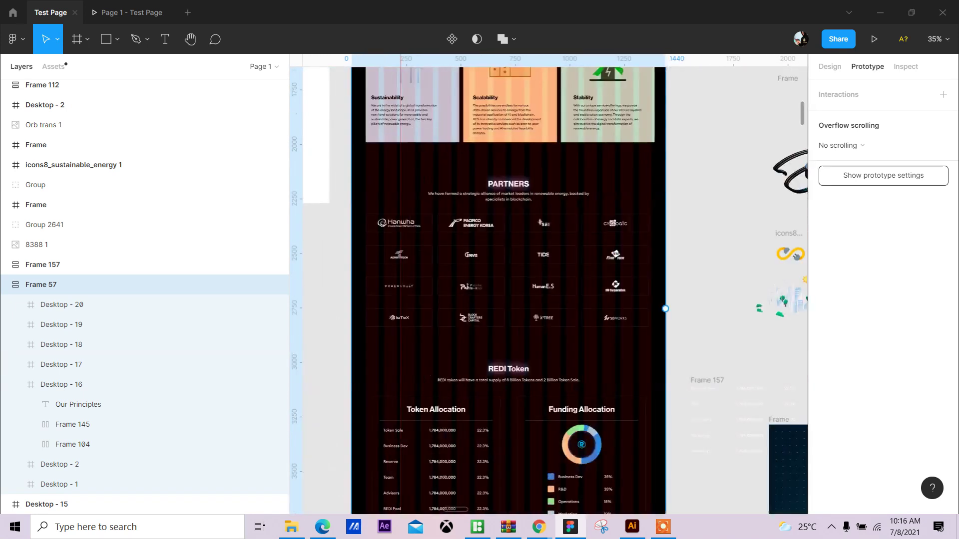
{"action": "left_click_drag", "start_coordinate": [465, 114], "coordinate": [470, 240]}
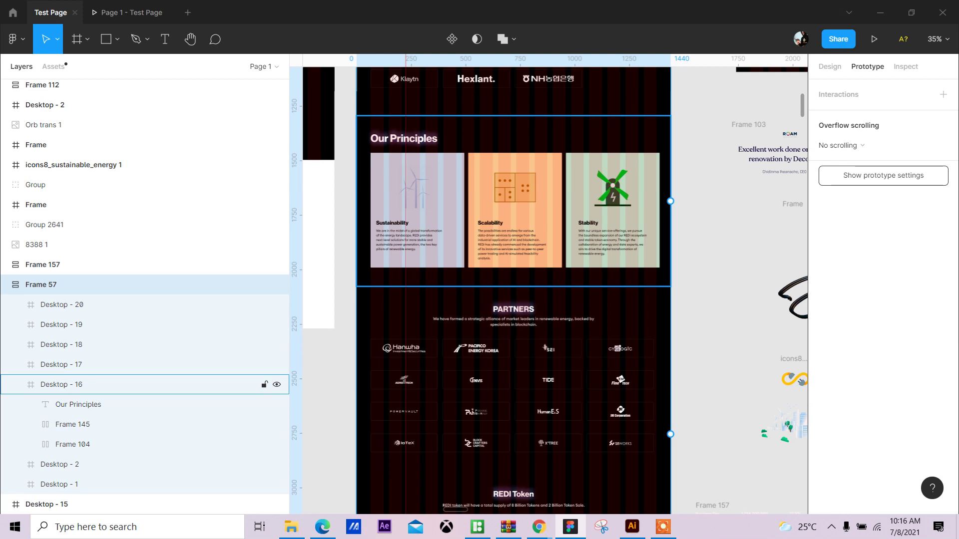
{"action": "left_click", "coordinate": [100, 484]}
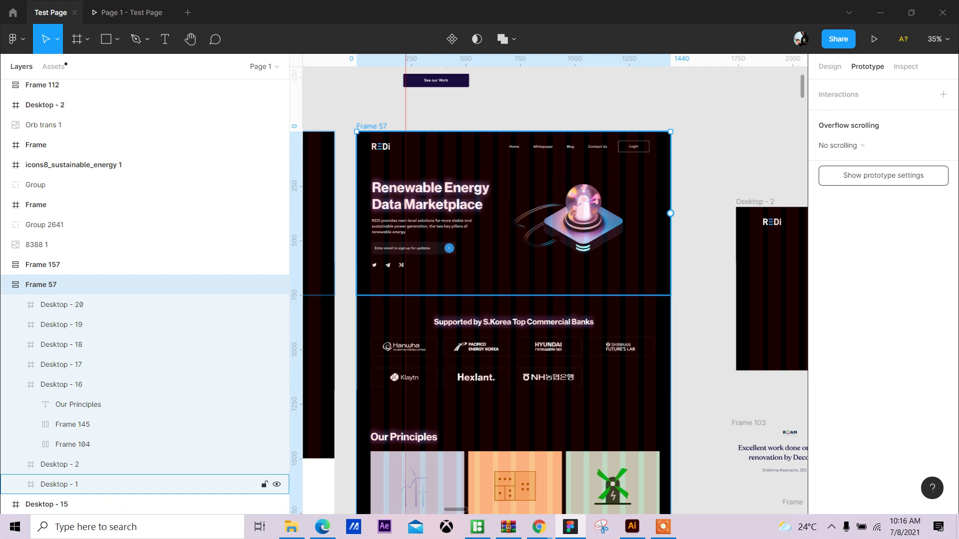
Step: Preview the animated Our Principles cards in the prototype, and return to the same section in the Test Page design
{"action": "left_click", "coordinate": [148, 12]}
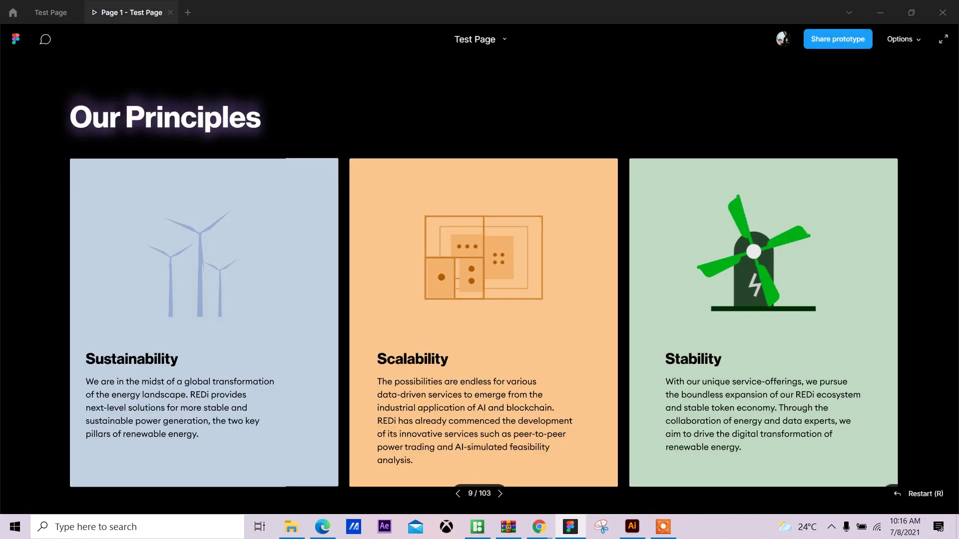
{"action": "scroll", "coordinate": [479, 269], "scroll_direction": "up", "scroll_amount": 7}
{"action": "scroll", "coordinate": [480, 270], "scroll_direction": "up", "scroll_amount": 6}
{"action": "scroll", "coordinate": [479, 269], "scroll_direction": "down", "scroll_amount": 15}
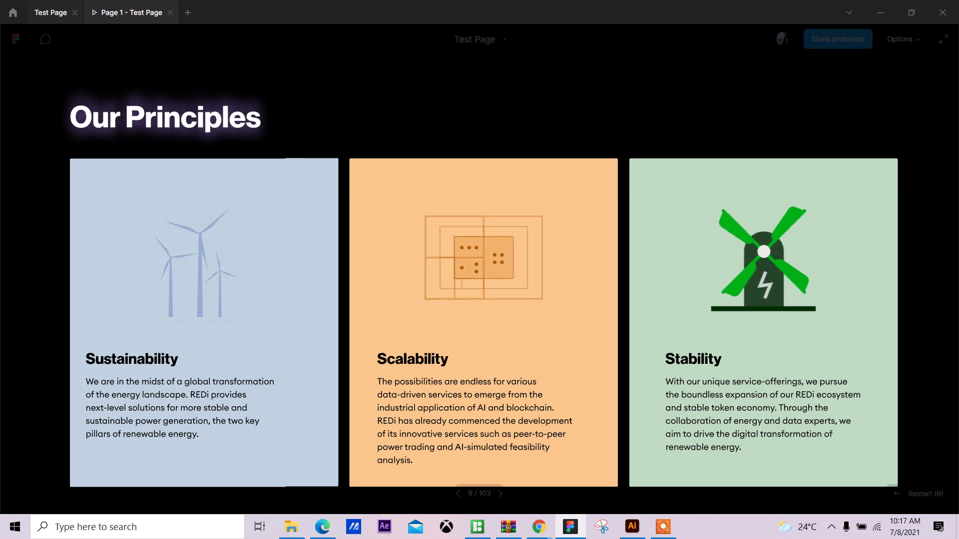
{"action": "left_click", "coordinate": [50, 13]}
{"action": "scroll", "coordinate": [510, 350], "scroll_direction": "down", "scroll_amount": 5}
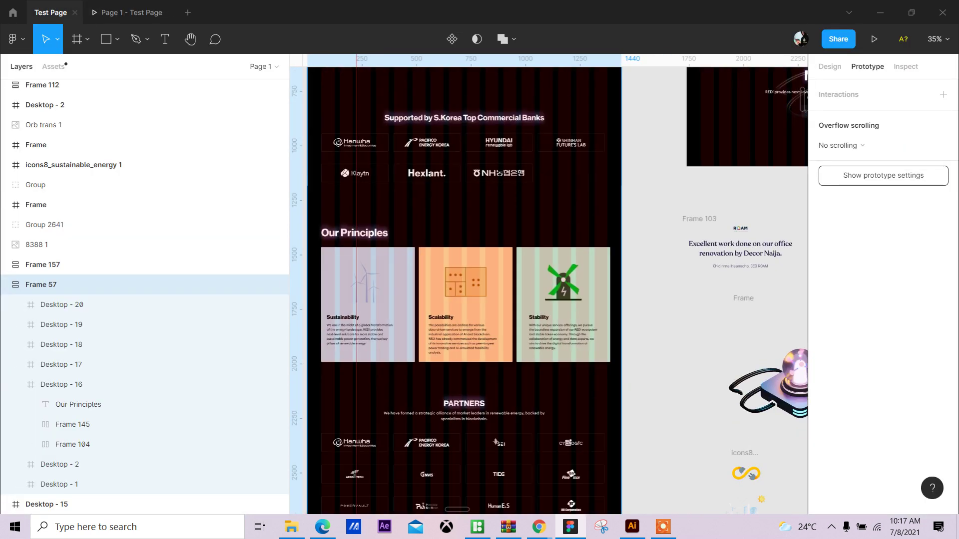
{"action": "scroll", "coordinate": [483, 285], "scroll_direction": "up", "scroll_amount": 1}
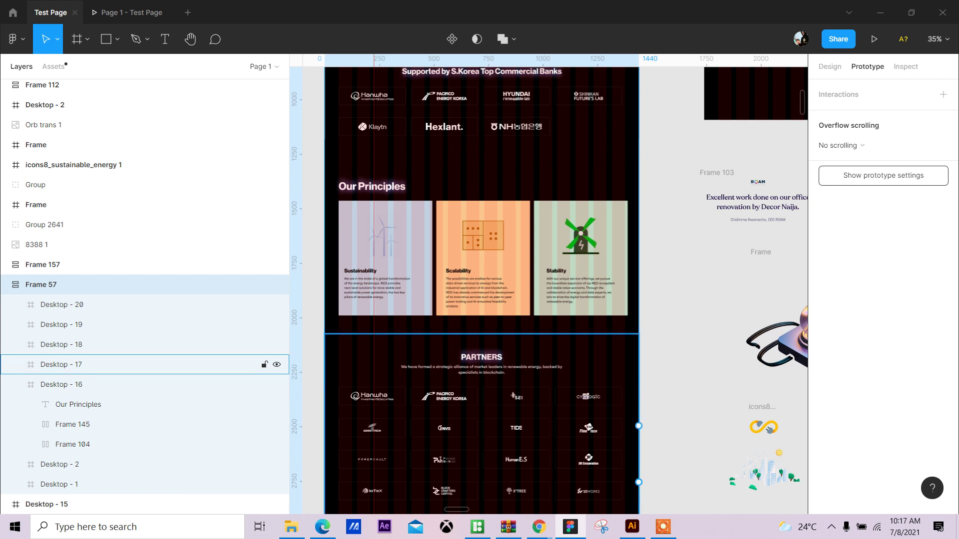
Step: Switch to Chrome, go to lottiefiles.com and open its Free Animations page
{"action": "left_click", "coordinate": [539, 527]}
{"action": "left_click", "coordinate": [665, 469]}
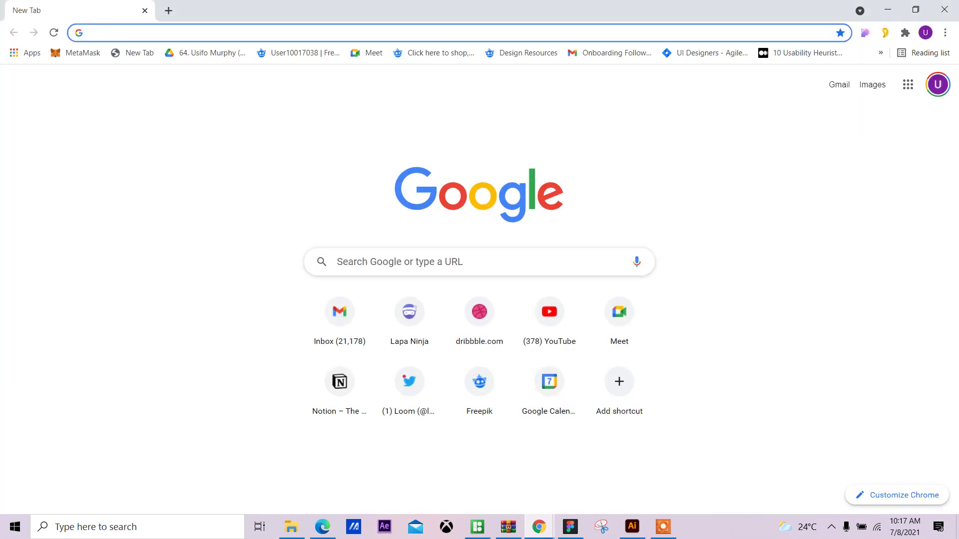
{"action": "type", "text": "LOT"}
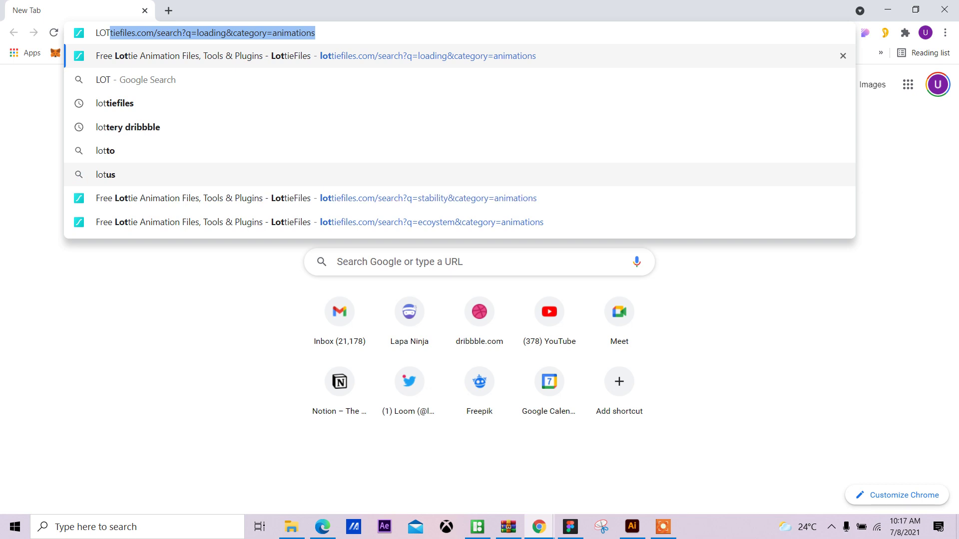
{"action": "type", "text": "TIE"}
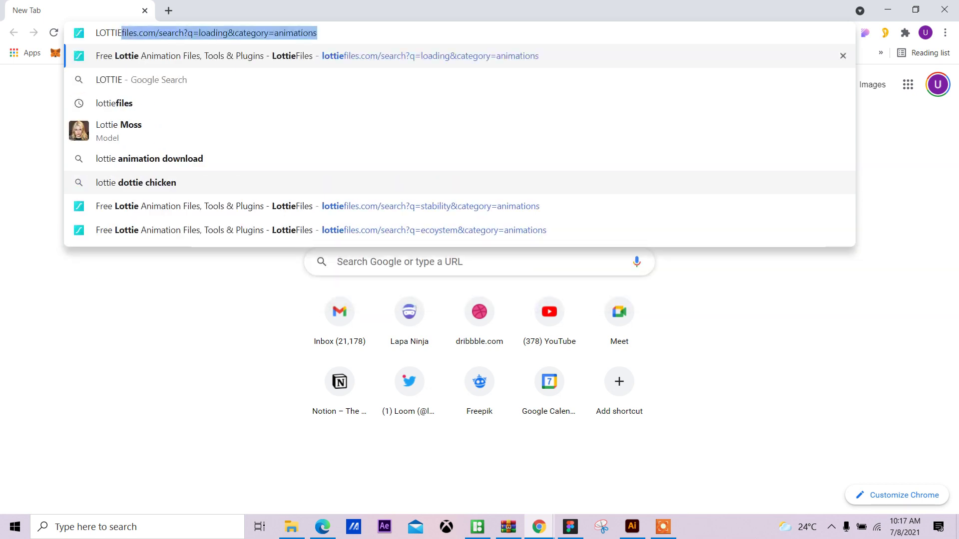
{"action": "type", "text": "FILES.COM"}
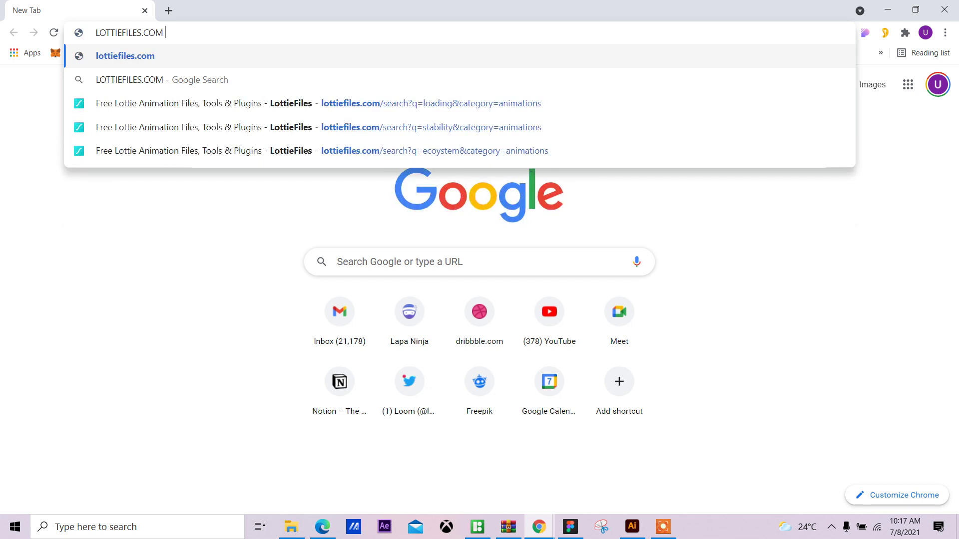
{"action": "key", "text": "Return"}
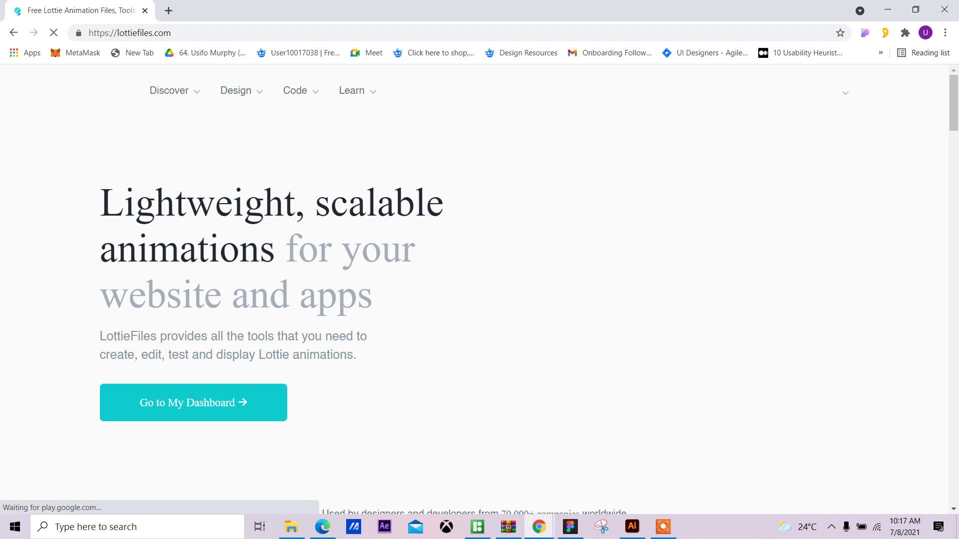
{"action": "mouse_move", "coordinate": [170, 91]}
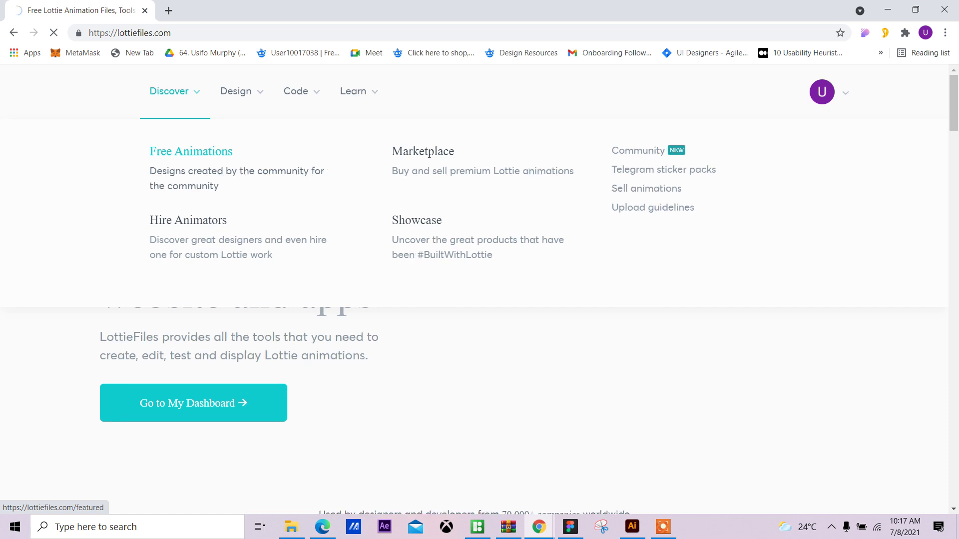
{"action": "left_click", "coordinate": [191, 151]}
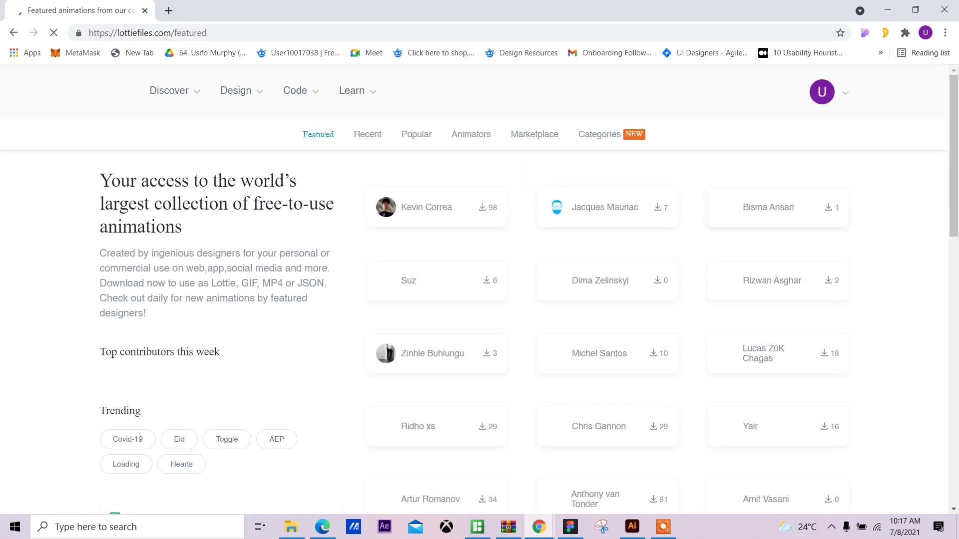
Step: Examine the featured free animations, trending tags and Lottie Marketplace picks on the Featured page
{"action": "scroll", "coordinate": [480, 300], "scroll_direction": "down", "scroll_amount": 4}
{"action": "scroll", "coordinate": [480, 325], "scroll_direction": "down", "scroll_amount": 5}
{"action": "scroll", "coordinate": [479, 324], "scroll_direction": "up", "scroll_amount": 6}
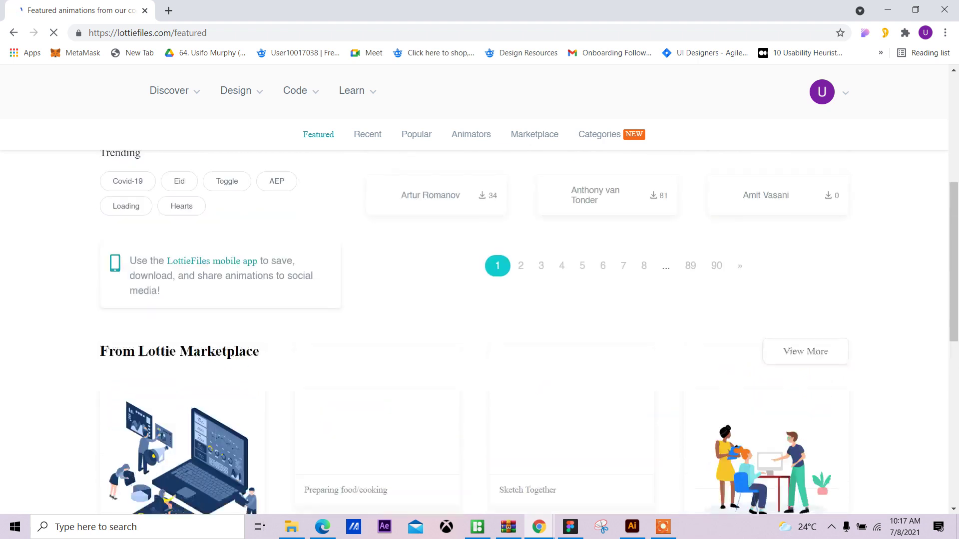
{"action": "scroll", "coordinate": [480, 300], "scroll_direction": "up", "scroll_amount": 3}
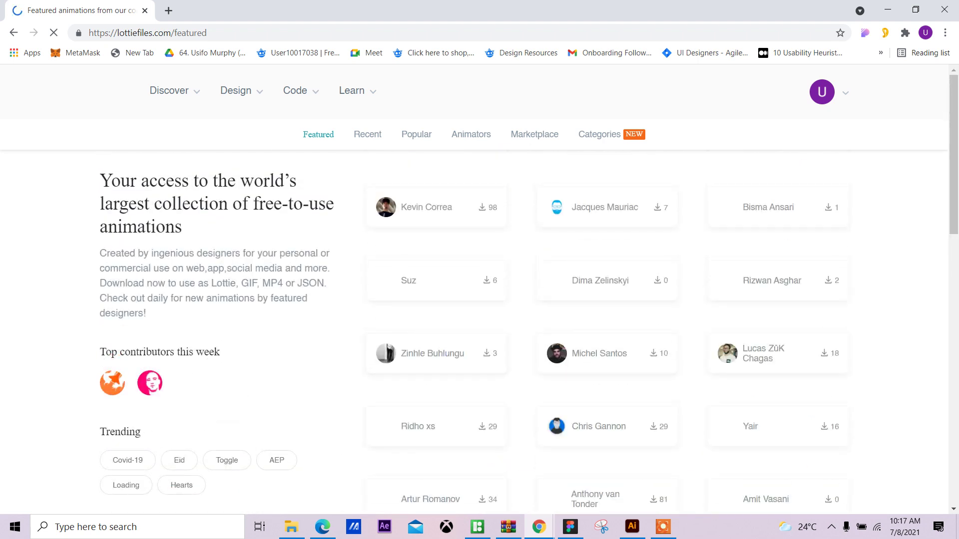
{"action": "scroll", "coordinate": [438, 219], "scroll_direction": "down", "scroll_amount": 1}
{"action": "scroll", "coordinate": [437, 270], "scroll_direction": "up", "scroll_amount": 1}
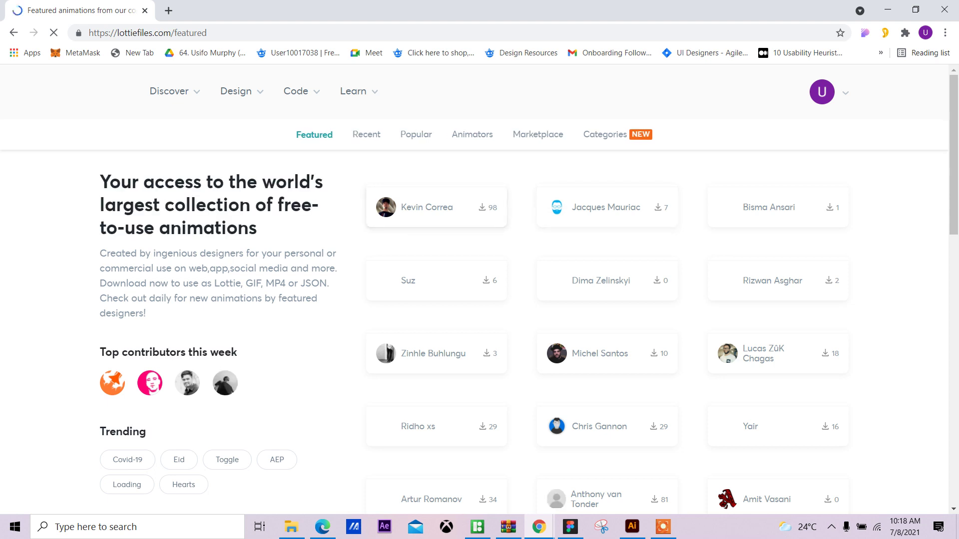
{"action": "scroll", "coordinate": [480, 330], "scroll_direction": "down", "scroll_amount": 5}
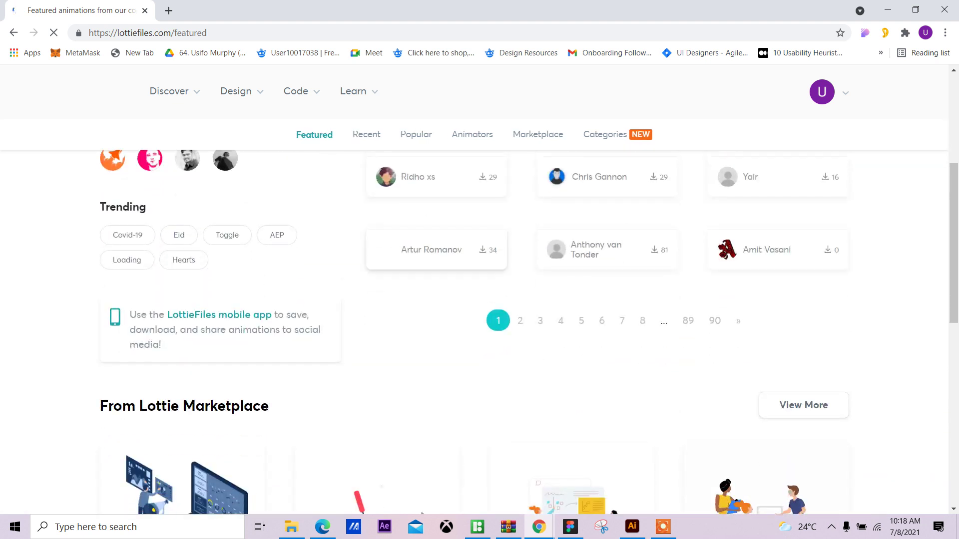
{"action": "scroll", "coordinate": [479, 330], "scroll_direction": "down", "scroll_amount": 9}
{"action": "scroll", "coordinate": [480, 330], "scroll_direction": "up", "scroll_amount": 3}
{"action": "scroll", "coordinate": [480, 330], "scroll_direction": "up", "scroll_amount": 3}
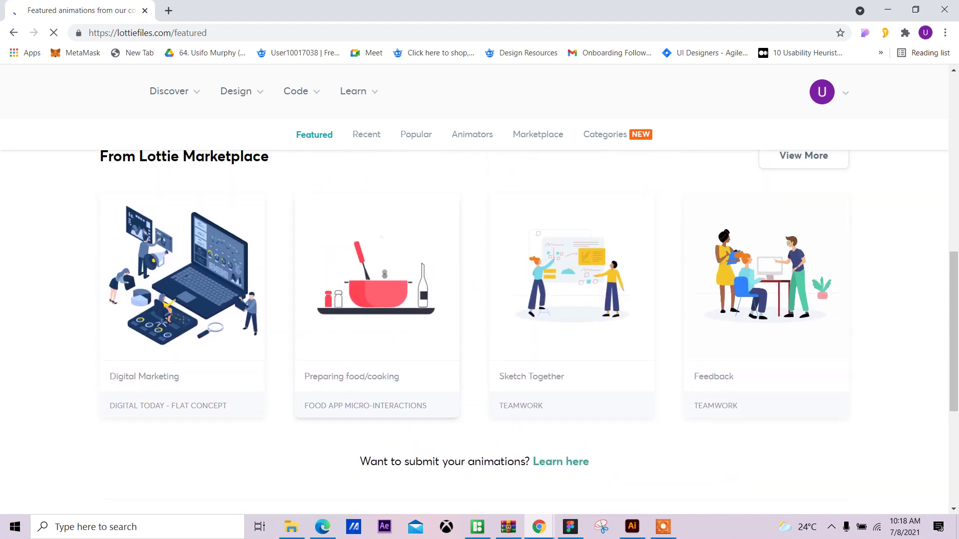
{"action": "scroll", "coordinate": [479, 329], "scroll_direction": "up", "scroll_amount": 10}
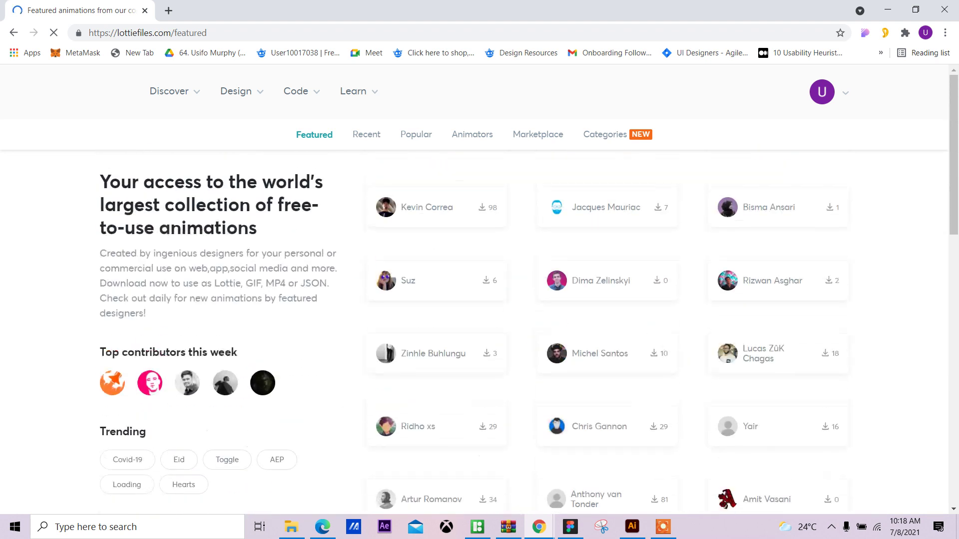
{"action": "scroll", "coordinate": [479, 329], "scroll_direction": "down", "scroll_amount": 15}
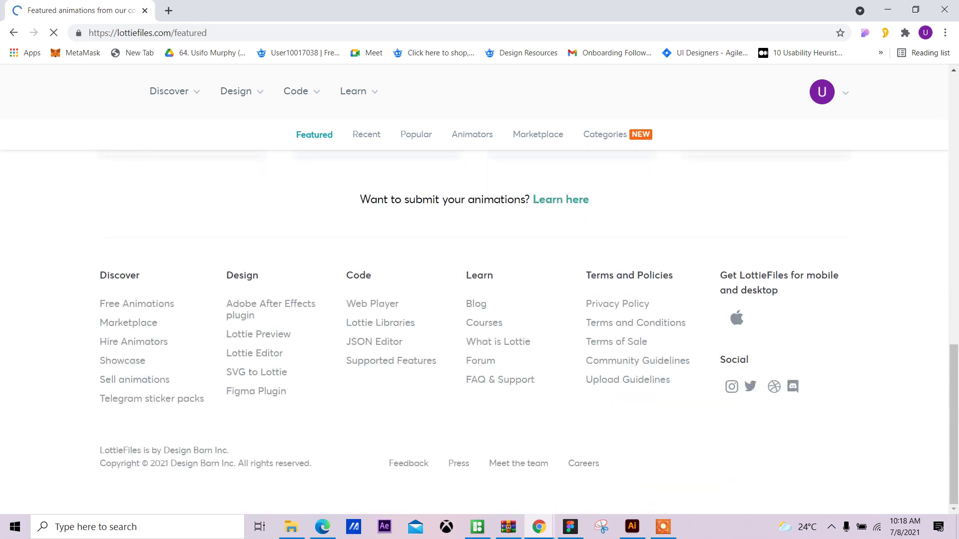
{"action": "scroll", "coordinate": [480, 329], "scroll_direction": "up", "scroll_amount": 14}
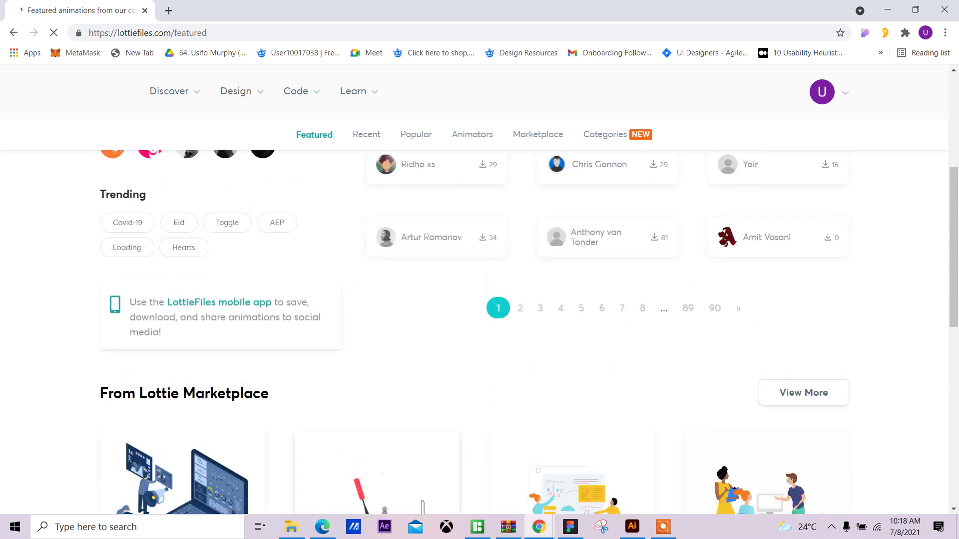
{"action": "mouse_move", "coordinate": [242, 92]}
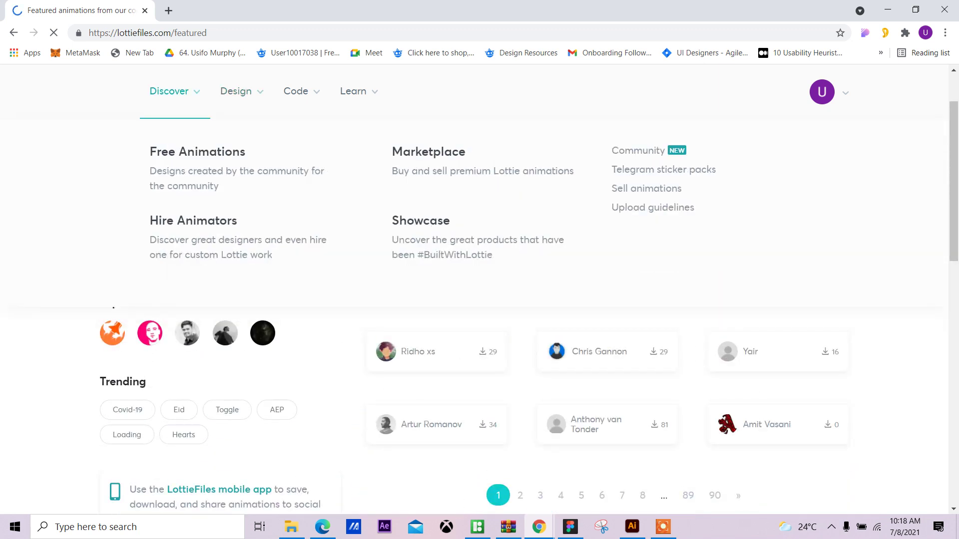
{"action": "scroll", "coordinate": [480, 300], "scroll_direction": "up", "scroll_amount": 1}
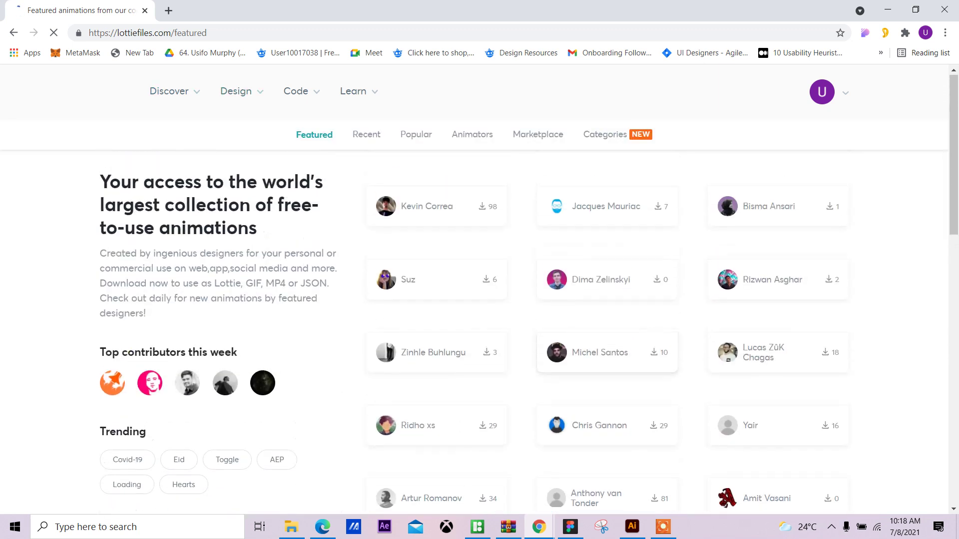
{"action": "scroll", "coordinate": [479, 299], "scroll_direction": "down", "scroll_amount": 2}
{"action": "scroll", "coordinate": [480, 300], "scroll_direction": "up", "scroll_amount": 2}
{"action": "scroll", "coordinate": [480, 299], "scroll_direction": "down", "scroll_amount": 5}
{"action": "scroll", "coordinate": [799, 160], "scroll_direction": "down", "scroll_amount": 4}
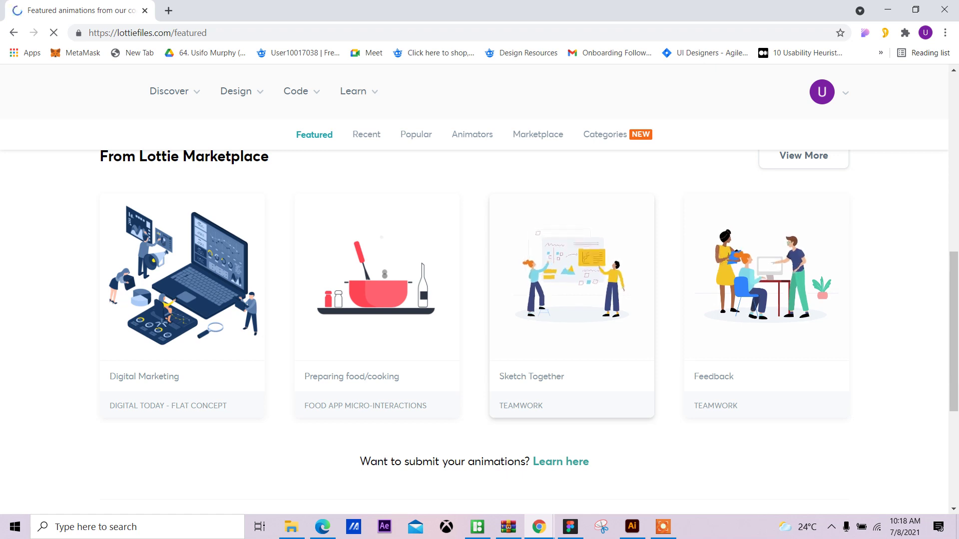
{"action": "scroll", "coordinate": [765, 300], "scroll_direction": "down", "scroll_amount": 1}
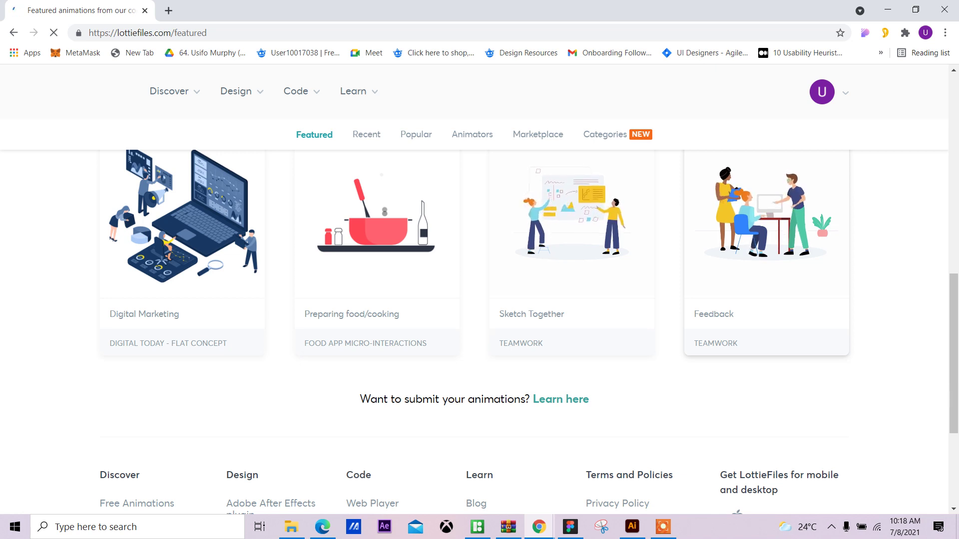
{"action": "scroll", "coordinate": [765, 300], "scroll_direction": "up", "scroll_amount": 3}
{"action": "scroll", "coordinate": [479, 330], "scroll_direction": "up", "scroll_amount": 5}
{"action": "scroll", "coordinate": [479, 330], "scroll_direction": "down", "scroll_amount": 10}
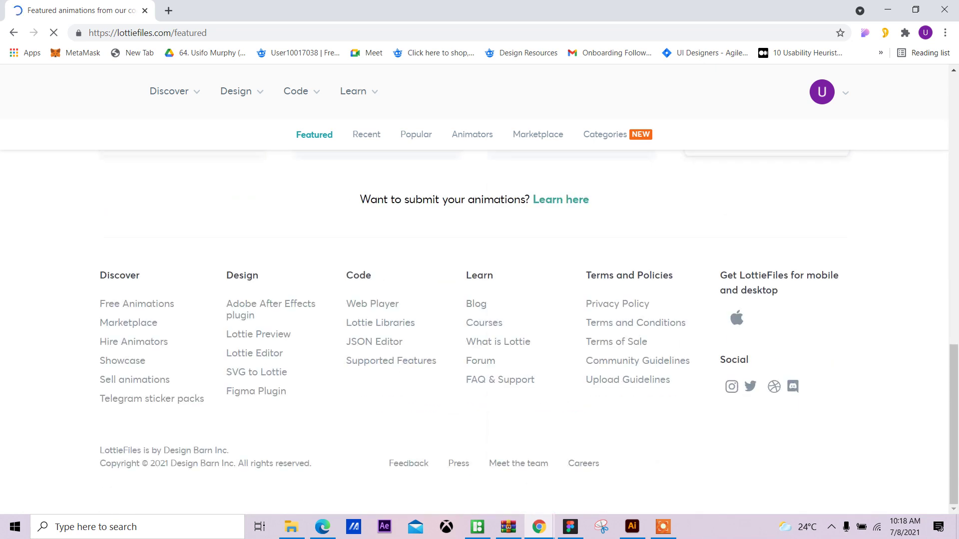
{"action": "scroll", "coordinate": [479, 330], "scroll_direction": "up", "scroll_amount": 10}
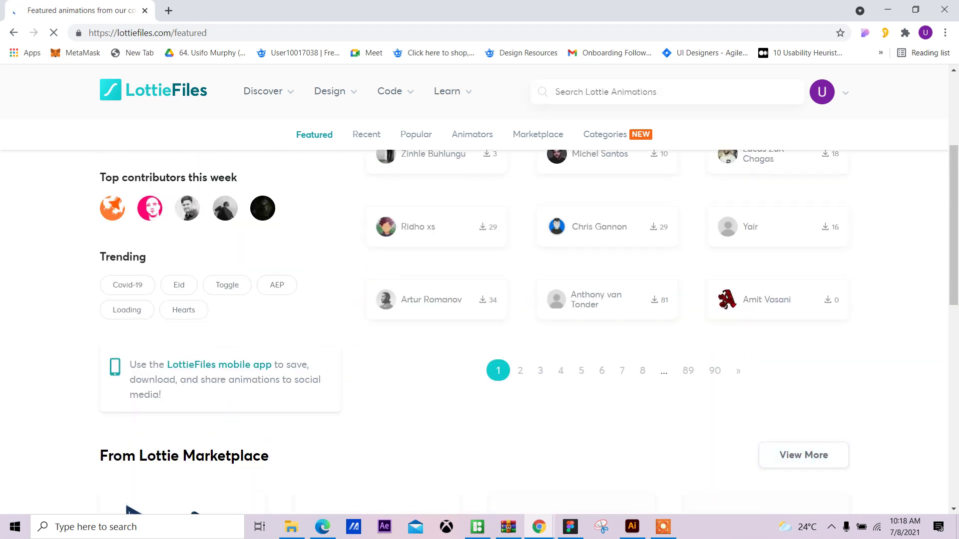
{"action": "scroll", "coordinate": [480, 330], "scroll_direction": "up", "scroll_amount": 3}
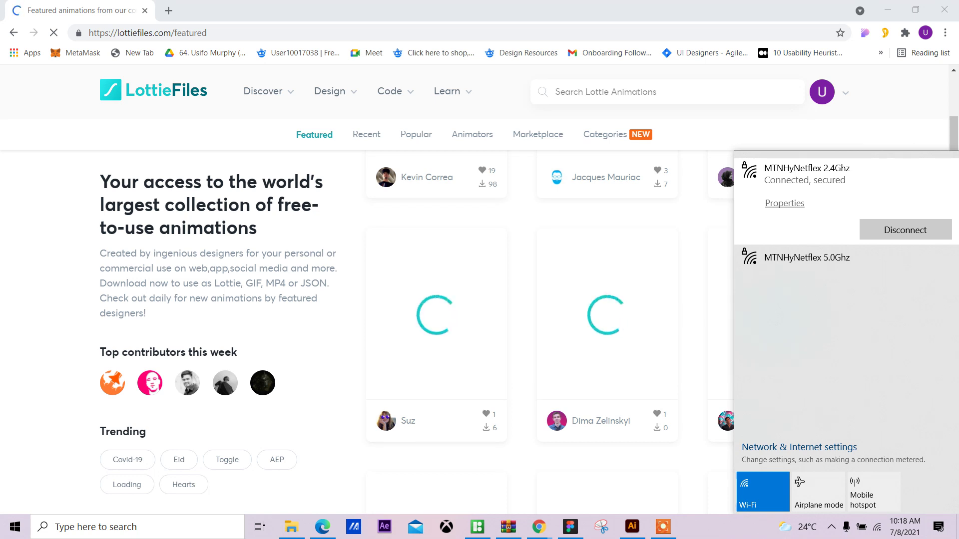
Step: Open the Lottie Marketplace page and connect the computer to the HUAWEI Wi-Fi network
{"action": "left_click", "coordinate": [877, 527]}
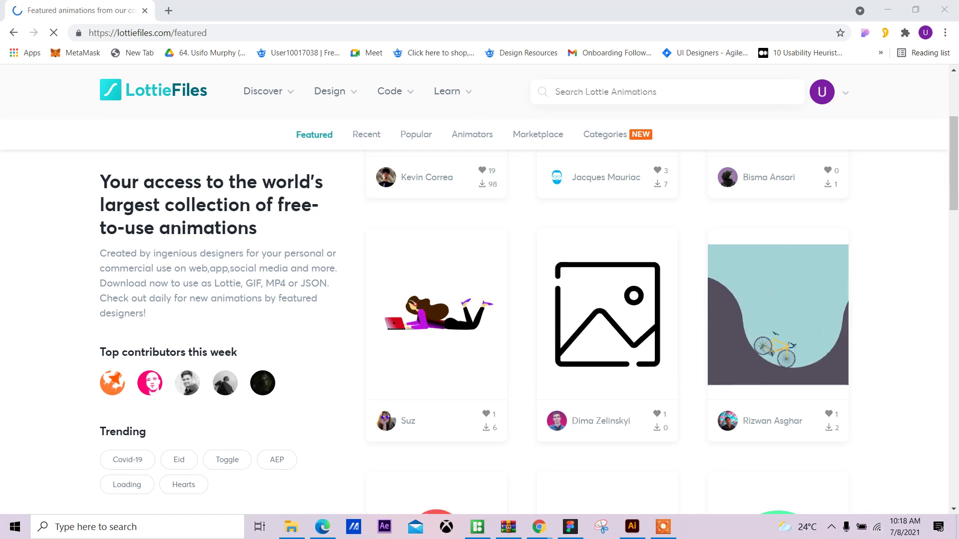
{"action": "scroll", "coordinate": [607, 300], "scroll_direction": "up", "scroll_amount": 4}
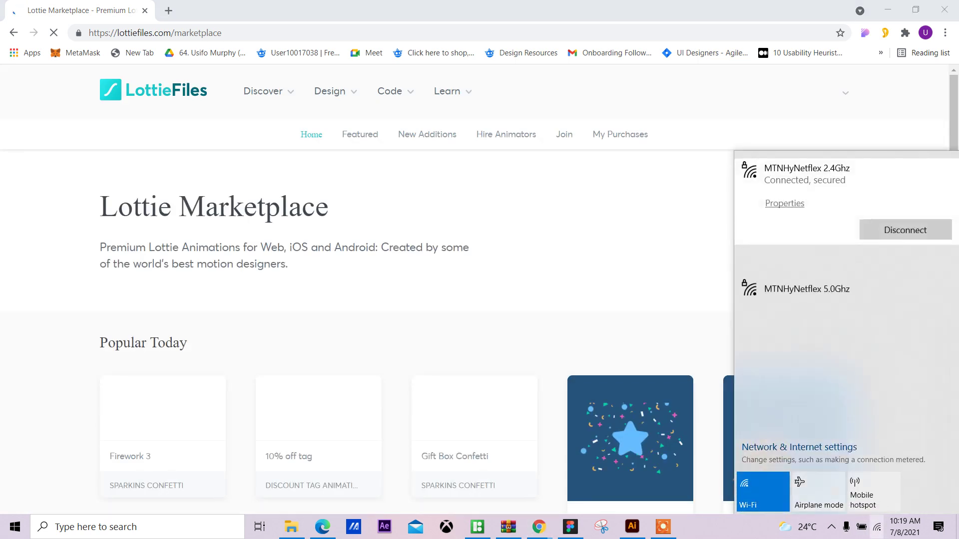
{"action": "left_click", "coordinate": [781, 257]}
{"action": "left_click", "coordinate": [903, 262]}
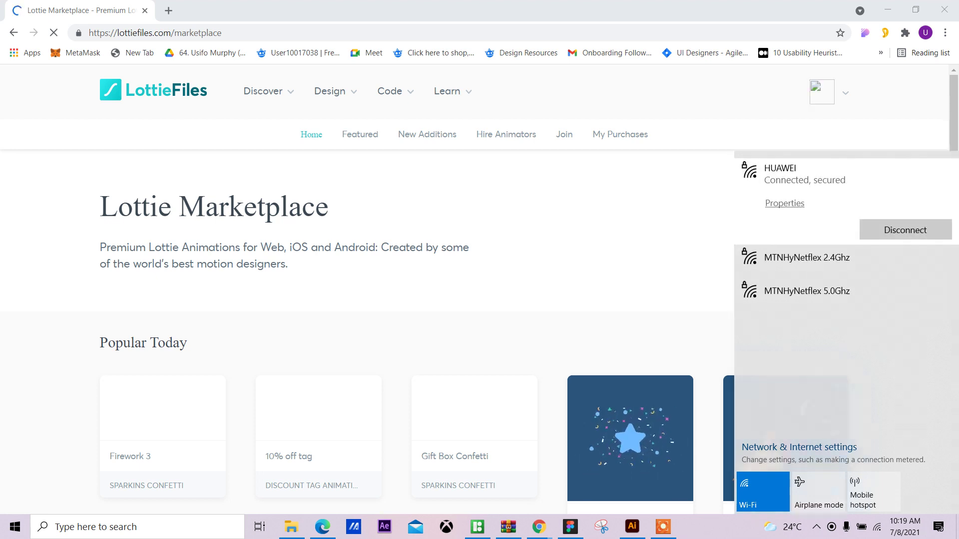
Step: Examine the Popular Today animations and the Featured Packs on the Lottie Marketplace page
{"action": "scroll", "coordinate": [480, 300], "scroll_direction": "down", "scroll_amount": 6}
{"action": "scroll", "coordinate": [569, 295], "scroll_direction": "down", "scroll_amount": 4}
{"action": "scroll", "coordinate": [569, 295], "scroll_direction": "up", "scroll_amount": 10}
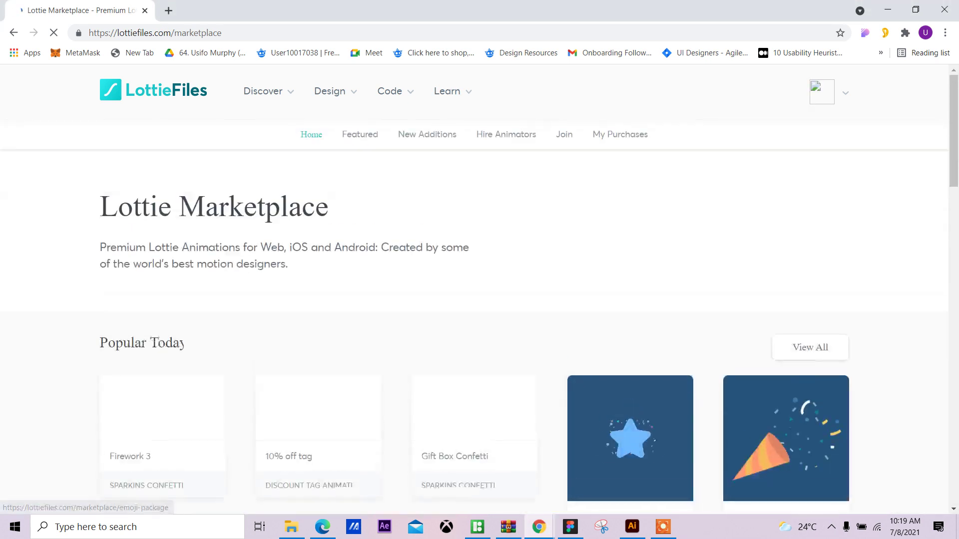
{"action": "scroll", "coordinate": [570, 295], "scroll_direction": "down", "scroll_amount": 9}
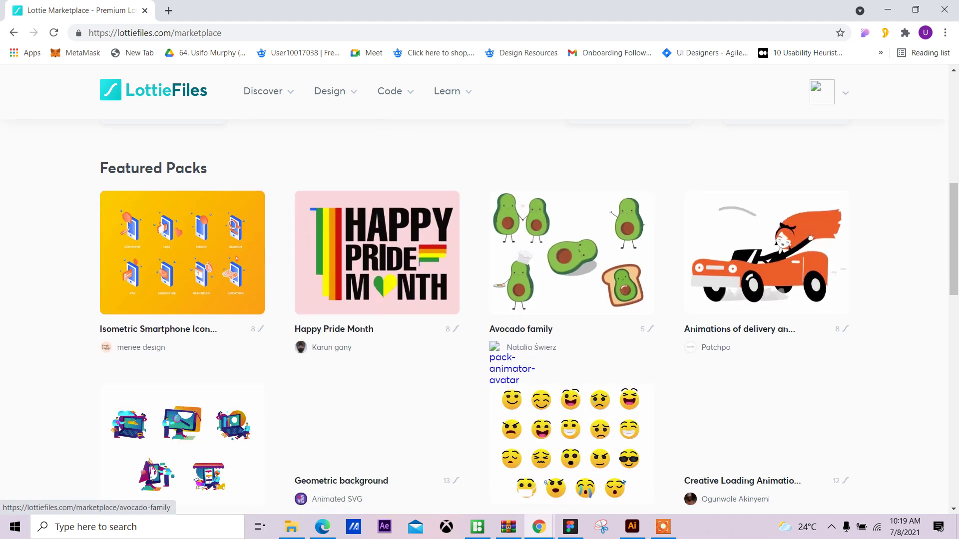
Step: Browse the Lottie Marketplace's Featured Packs, open the "Animations of delivery and customer services" pack and examine its animations
{"action": "scroll", "coordinate": [569, 294], "scroll_direction": "up", "scroll_amount": 2}
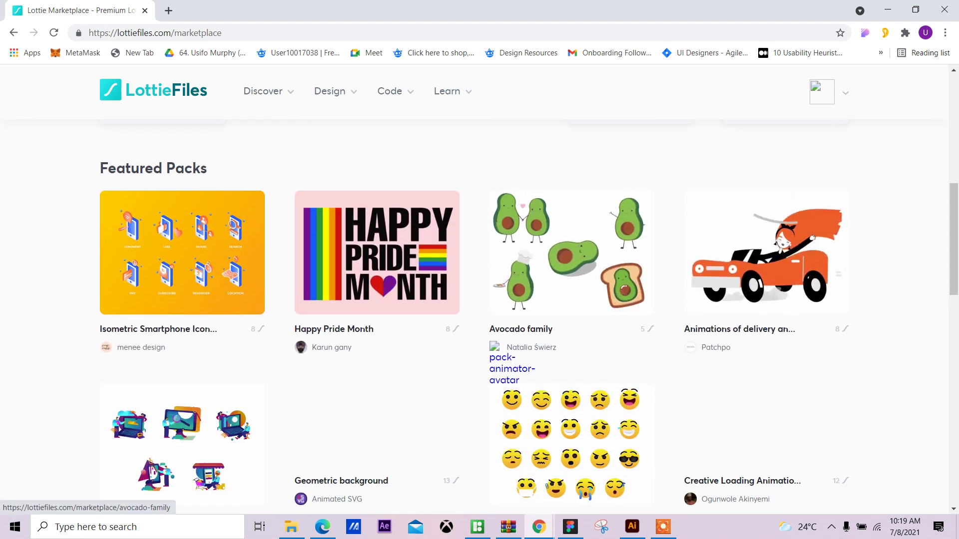
{"action": "scroll", "coordinate": [570, 224], "scroll_direction": "down", "scroll_amount": 5}
{"action": "scroll", "coordinate": [570, 225], "scroll_direction": "up", "scroll_amount": 10}
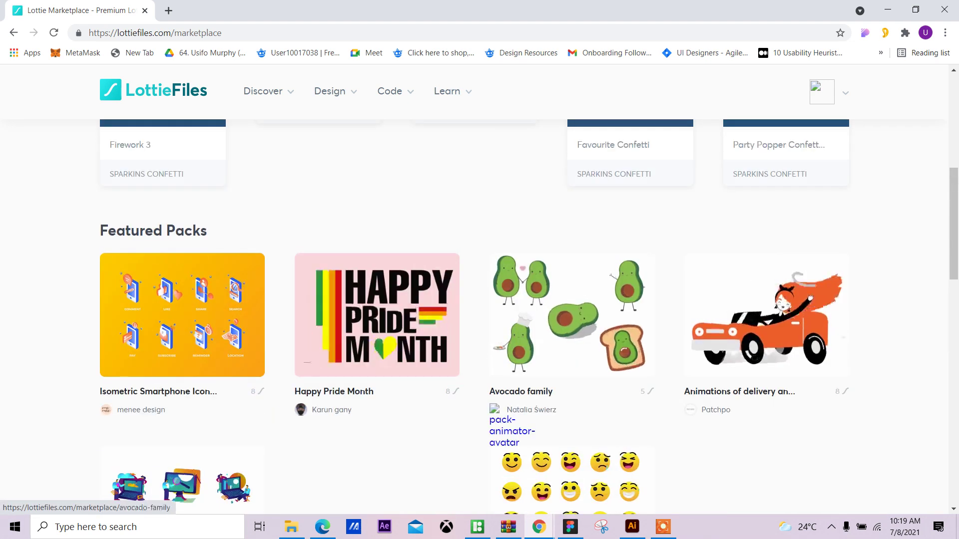
{"action": "scroll", "coordinate": [570, 249], "scroll_direction": "down", "scroll_amount": 4}
{"action": "scroll", "coordinate": [569, 250], "scroll_direction": "up", "scroll_amount": 5}
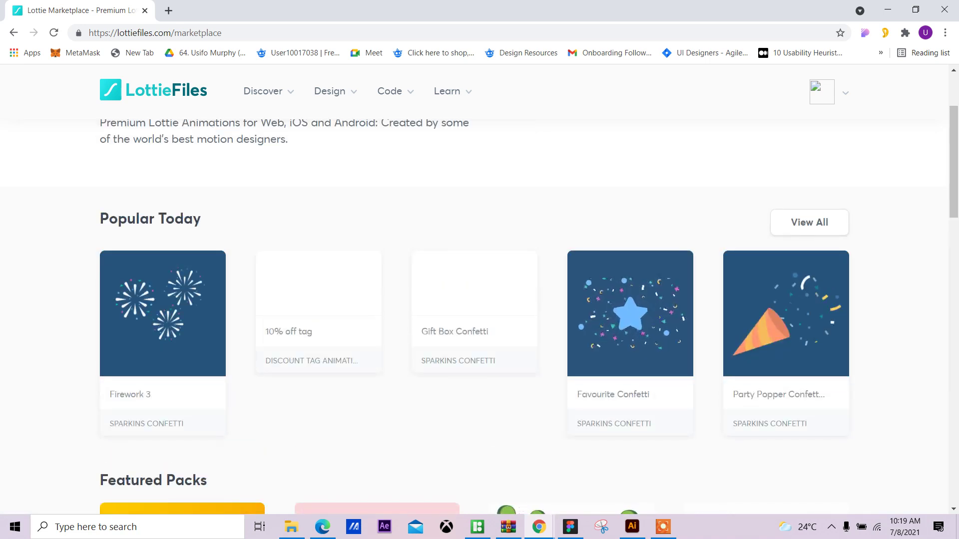
{"action": "scroll", "coordinate": [480, 299], "scroll_direction": "down", "scroll_amount": 6}
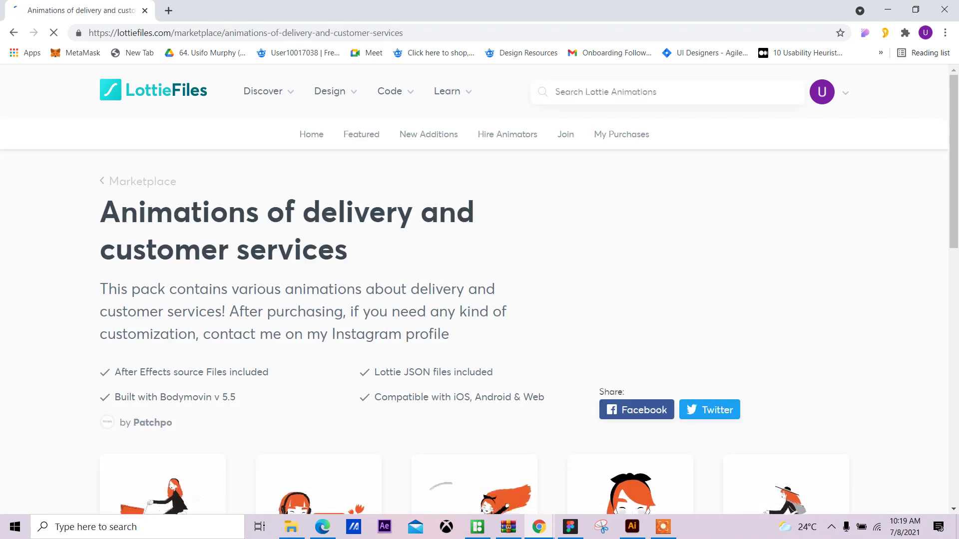
{"action": "scroll", "coordinate": [319, 290], "scroll_direction": "down", "scroll_amount": 5}
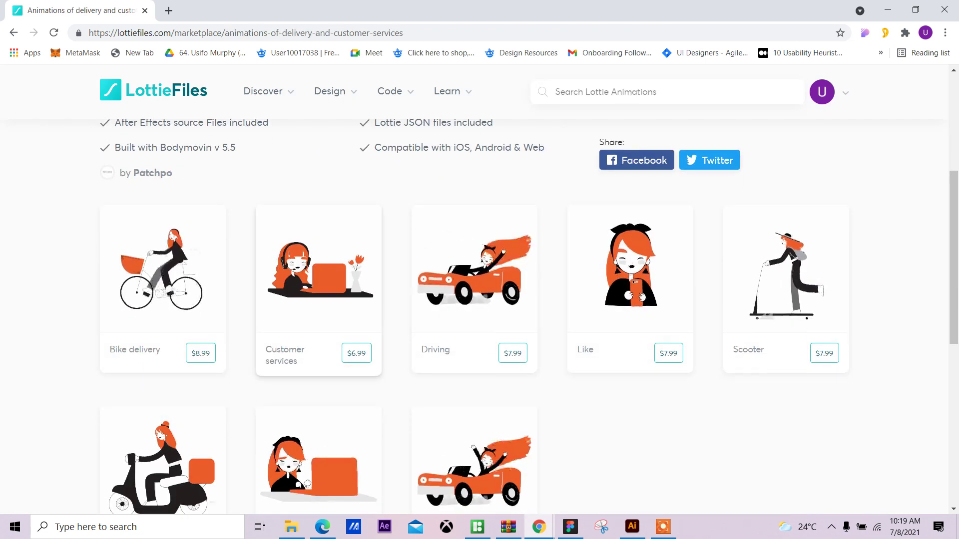
{"action": "scroll", "coordinate": [318, 290], "scroll_direction": "down", "scroll_amount": 3}
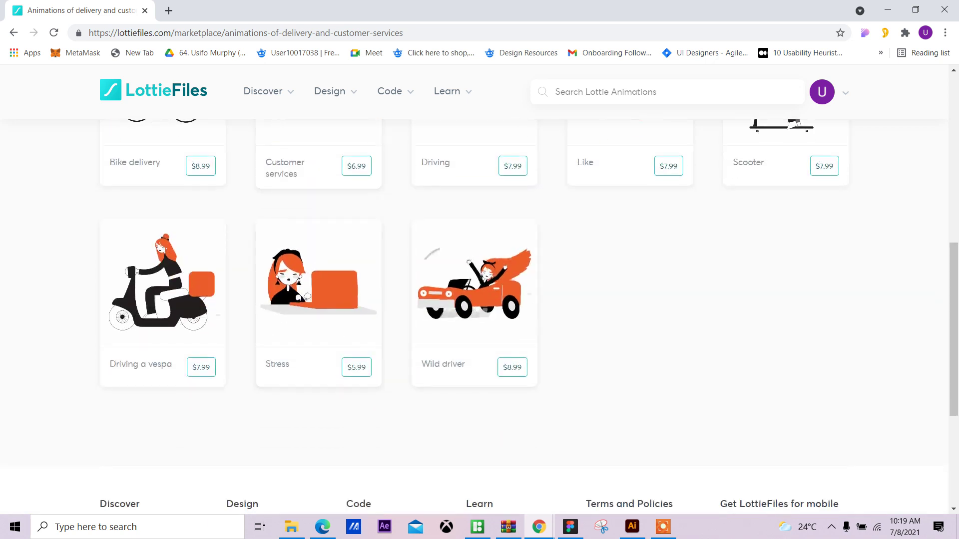
Step: Search LottieFiles for "AEROPLANE" animations
{"action": "left_click", "coordinate": [667, 92]}
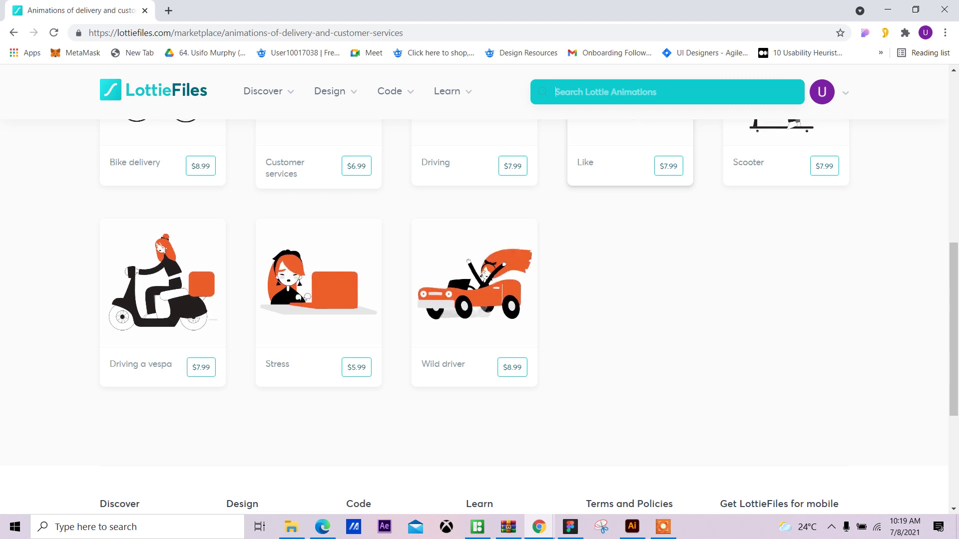
{"action": "type", "text": "ER"}
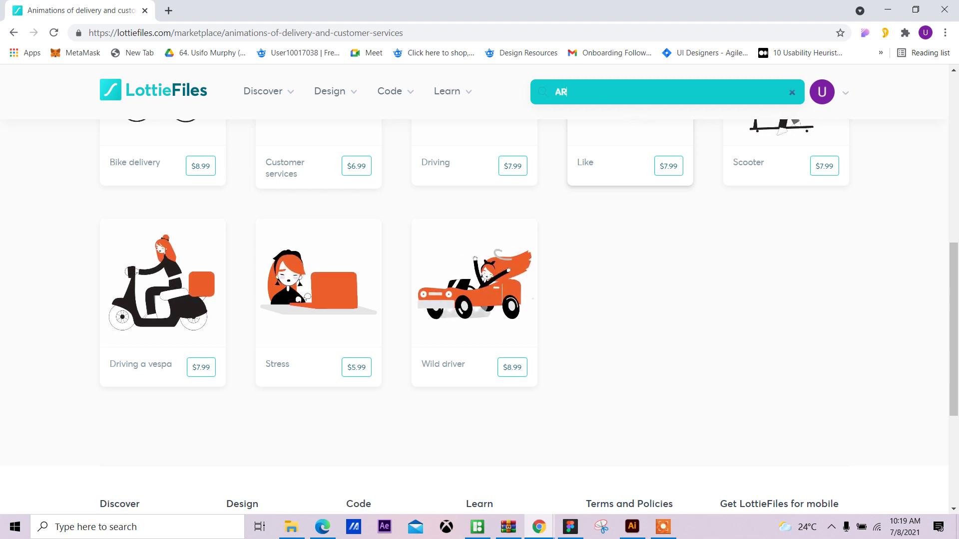
{"action": "type", "text": "OPLANE"}
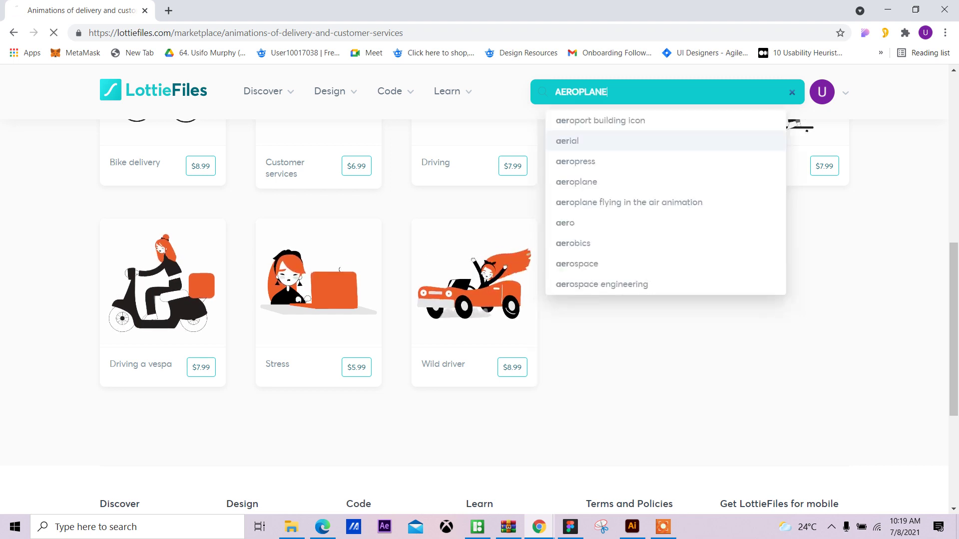
{"action": "key", "text": "Return"}
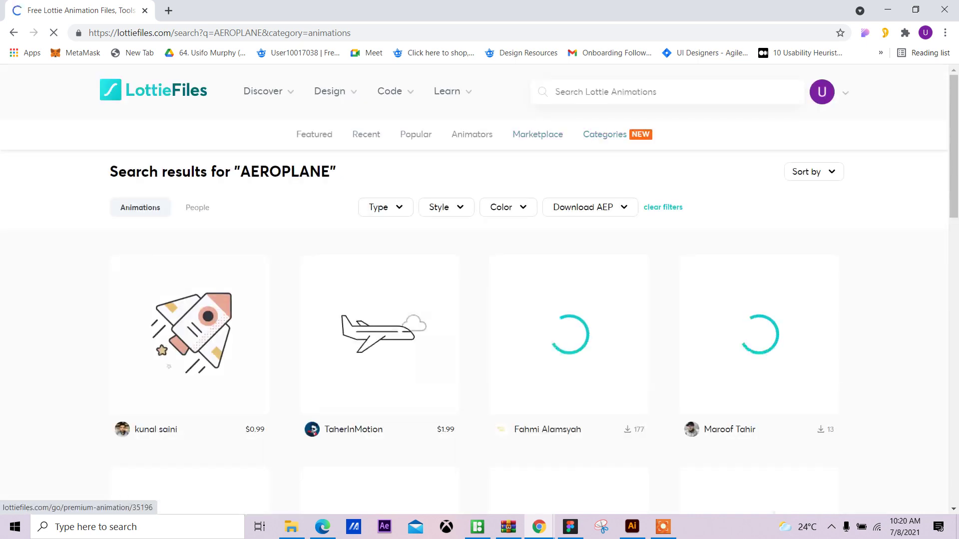
Step: Filter the AEROPLANE search results by type to show only Free animations
{"action": "left_click", "coordinate": [386, 208]}
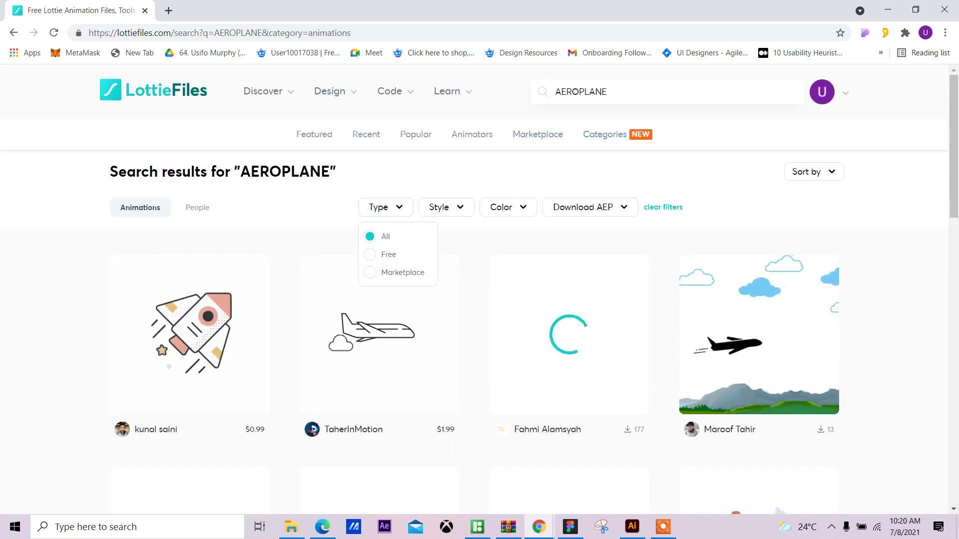
{"action": "left_click", "coordinate": [370, 255]}
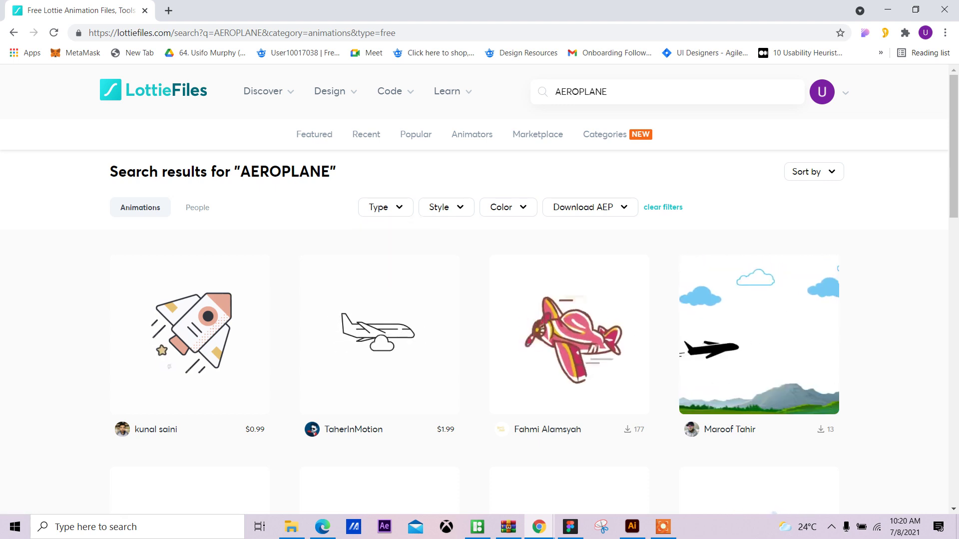
{"action": "scroll", "coordinate": [759, 460], "scroll_direction": "down", "scroll_amount": 1}
{"action": "scroll", "coordinate": [759, 460], "scroll_direction": "up", "scroll_amount": 1}
{"action": "left_click", "coordinate": [386, 208]}
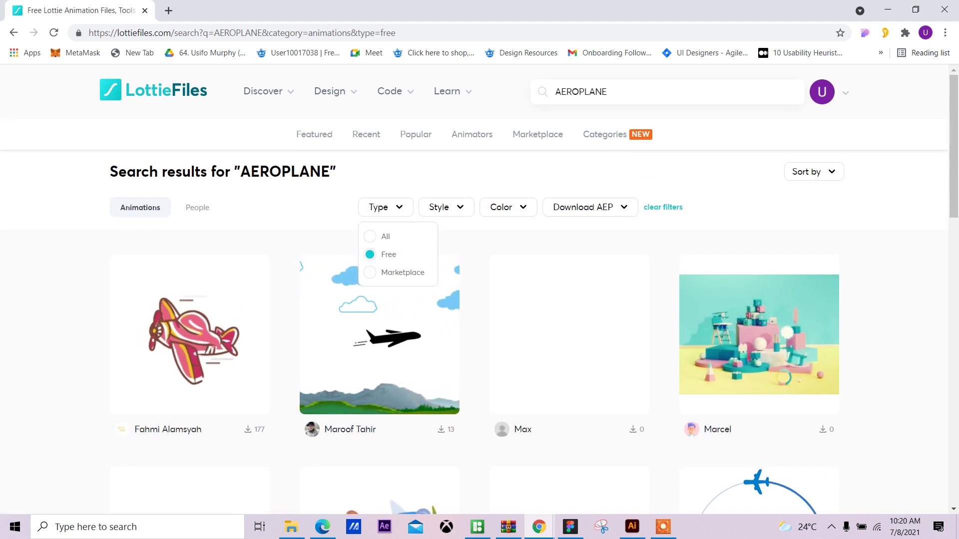
Step: Preview the Aircraft for Aviation Covers animation, close it and look over the other free aeroplane results
{"action": "scroll", "coordinate": [479, 300], "scroll_direction": "down", "scroll_amount": 4}
{"action": "left_click", "coordinate": [570, 155]}
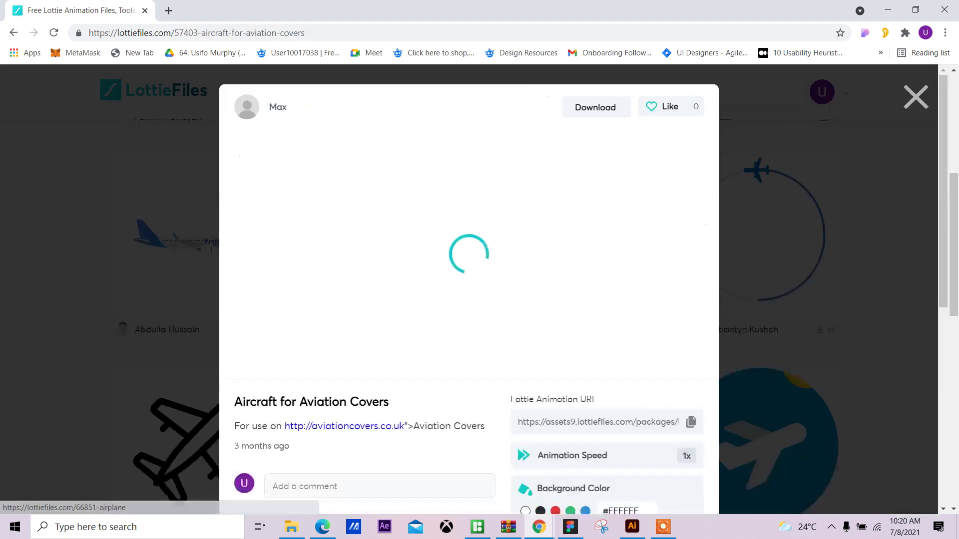
{"action": "left_click", "coordinate": [915, 97]}
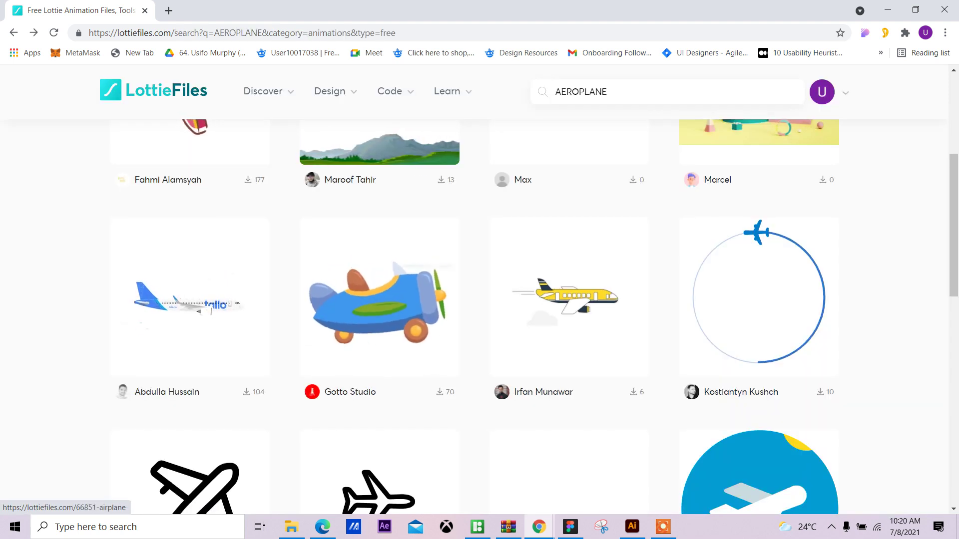
{"action": "scroll", "coordinate": [190, 390], "scroll_direction": "down", "scroll_amount": 1}
{"action": "scroll", "coordinate": [190, 449], "scroll_direction": "up", "scroll_amount": 1}
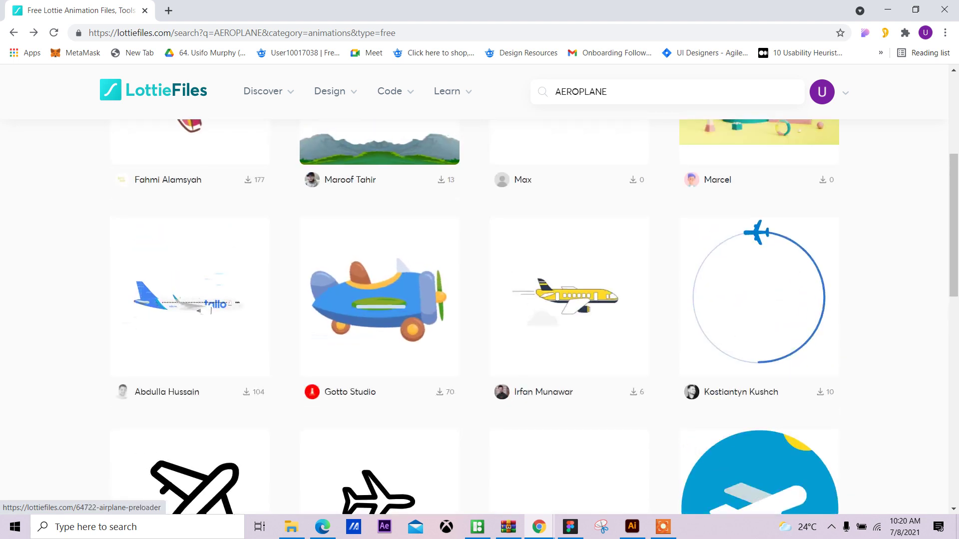
Step: Open the airplane preloader animation's details and load it in the Lottie Editor for editing its layer colors
{"action": "left_click", "coordinate": [760, 247]}
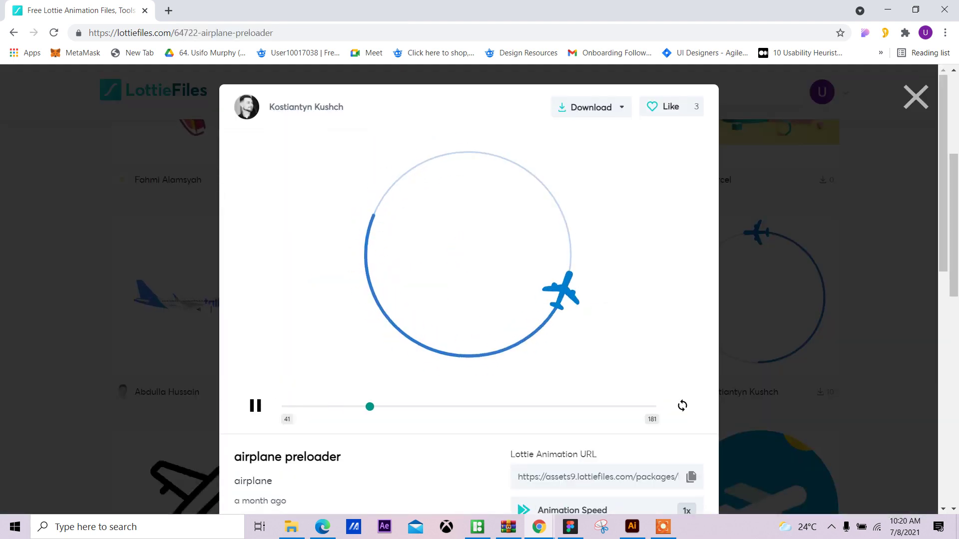
{"action": "scroll", "coordinate": [469, 299], "scroll_direction": "down", "scroll_amount": 3}
{"action": "scroll", "coordinate": [468, 299], "scroll_direction": "up", "scroll_amount": 2}
{"action": "scroll", "coordinate": [634, 236], "scroll_direction": "down", "scroll_amount": 8}
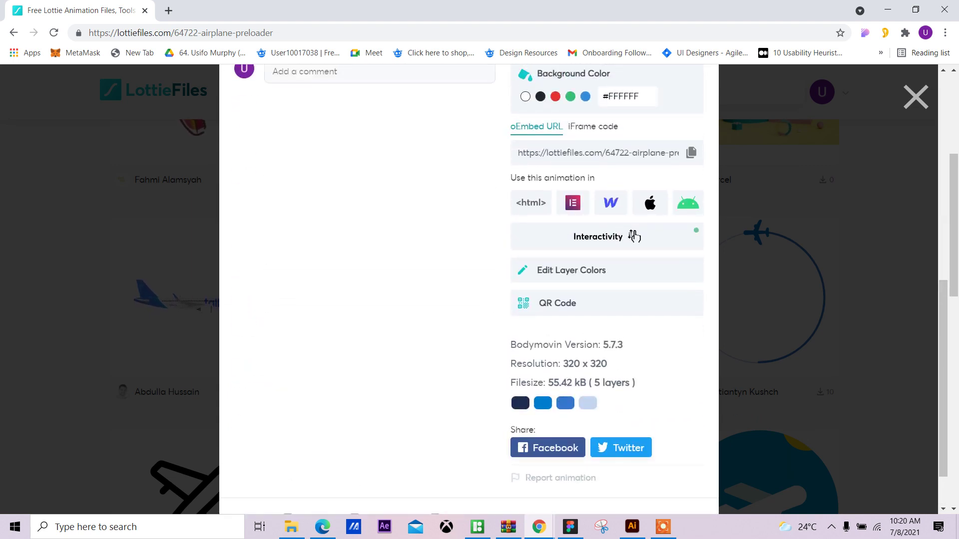
{"action": "left_click", "coordinate": [635, 236]}
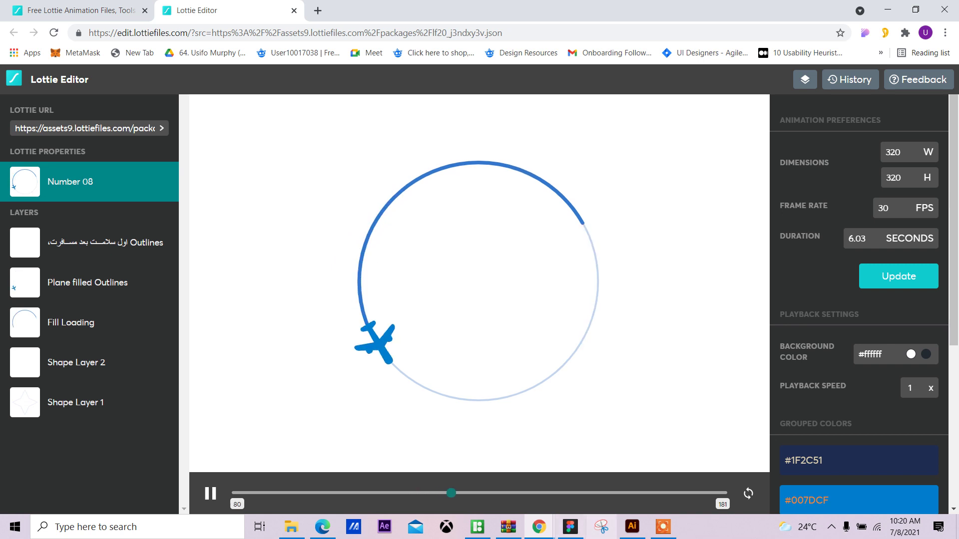
Step: Switch to Figma and inspect the windmill GIF and the background rectangle of the Stability card under Our Principles
{"action": "left_click", "coordinate": [570, 527]}
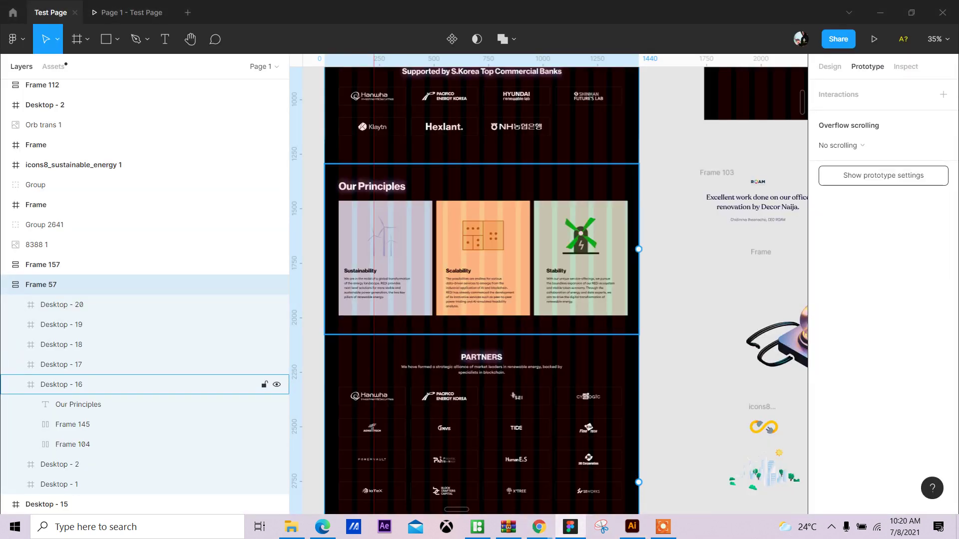
{"action": "scroll", "coordinate": [575, 257], "scroll_direction": "up", "scroll_amount": 6}
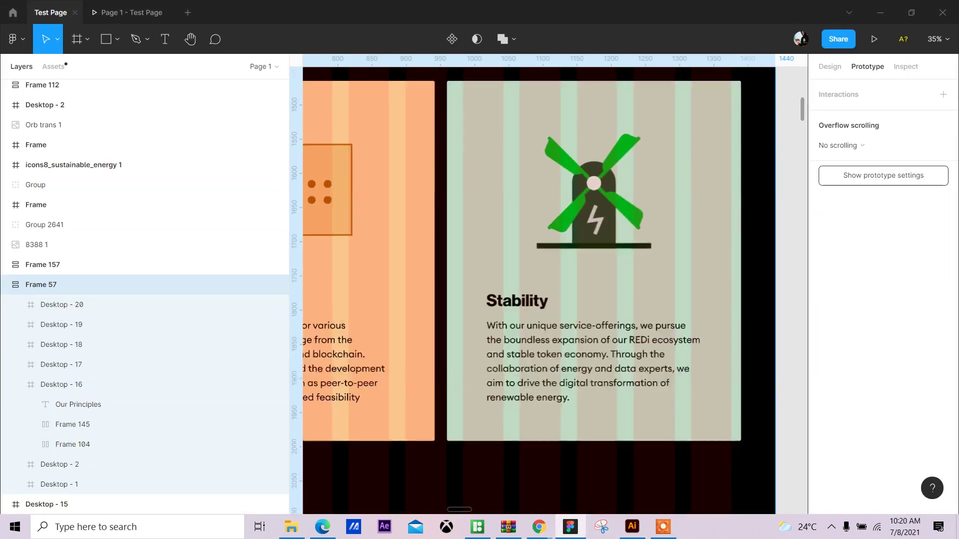
{"action": "double_click", "coordinate": [575, 257]}
{"action": "double_click", "coordinate": [575, 257]}
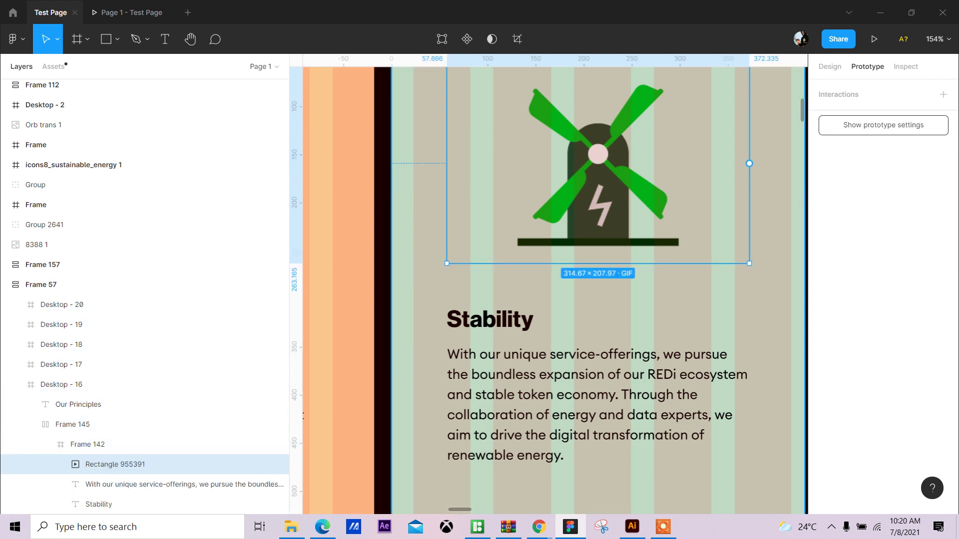
{"action": "scroll", "coordinate": [649, 260], "scroll_direction": "down", "scroll_amount": 4}
{"action": "scroll", "coordinate": [650, 260], "scroll_direction": "right", "scroll_amount": 4}
{"action": "left_click", "coordinate": [528, 273]}
{"action": "scroll", "coordinate": [550, 285], "scroll_direction": "down", "scroll_amount": 10}
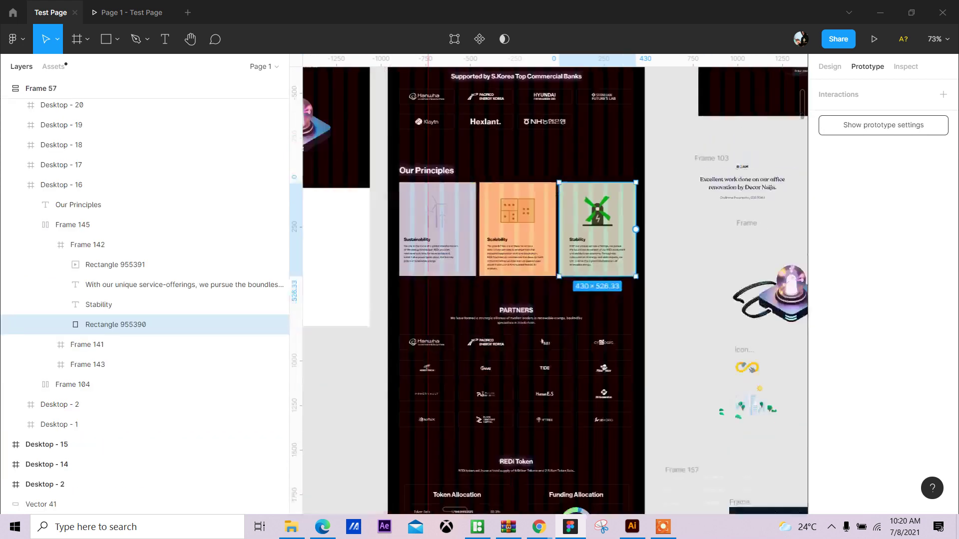
Step: Show the design properties of Frame 57, select its Desktop - 1 frame and hide the layout grids
{"action": "left_click", "coordinate": [41, 88]}
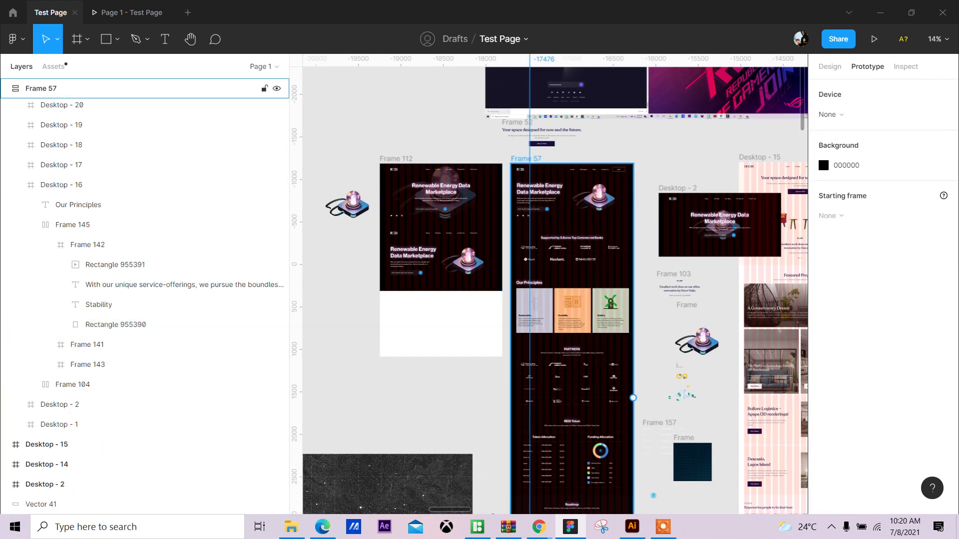
{"action": "left_click", "coordinate": [830, 66]}
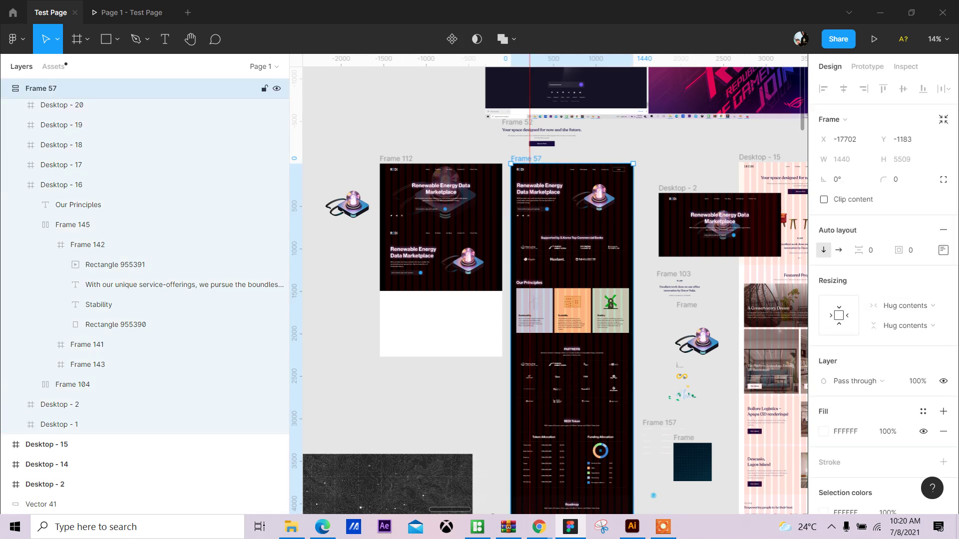
{"action": "left_click", "coordinate": [59, 424]}
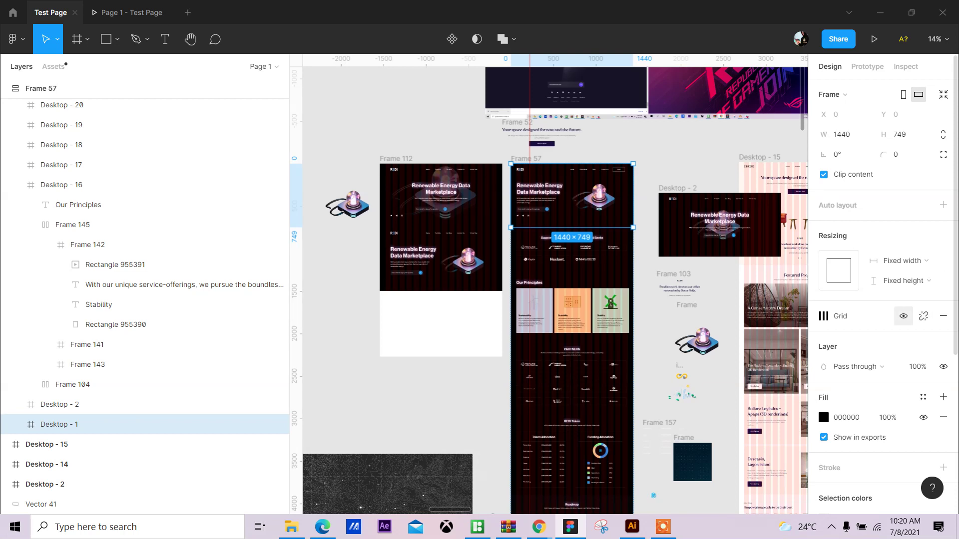
{"action": "key", "text": "ctrl+shift+4"}
Step: Inspect the fill color of the Stability card's background rectangle, closing the color picker and clearing the selection when done
{"action": "scroll", "coordinate": [543, 238], "scroll_direction": "up", "scroll_amount": 5}
{"action": "scroll", "coordinate": [599, 234], "scroll_direction": "down", "scroll_amount": 5}
{"action": "scroll", "coordinate": [676, 221], "scroll_direction": "up", "scroll_amount": 5}
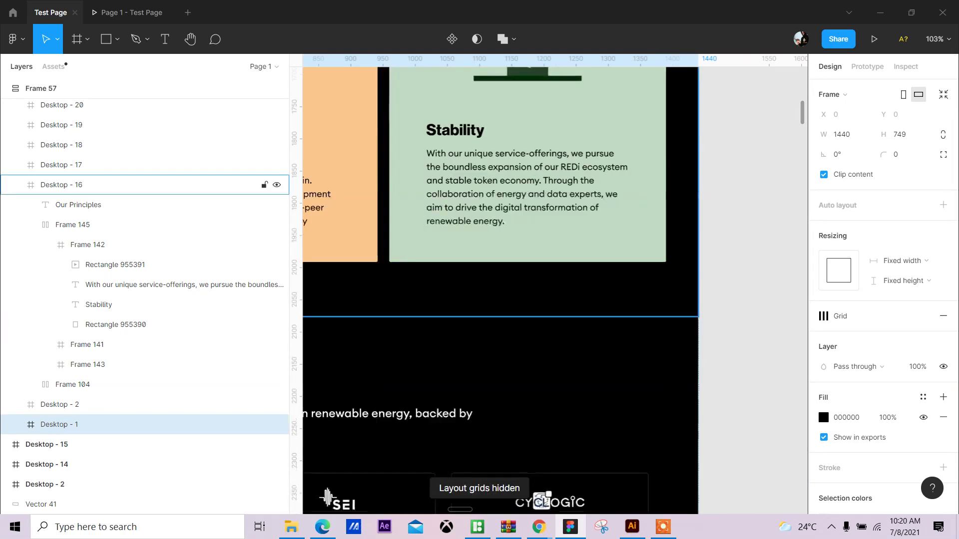
{"action": "scroll", "coordinate": [499, 284], "scroll_direction": "up", "scroll_amount": 4}
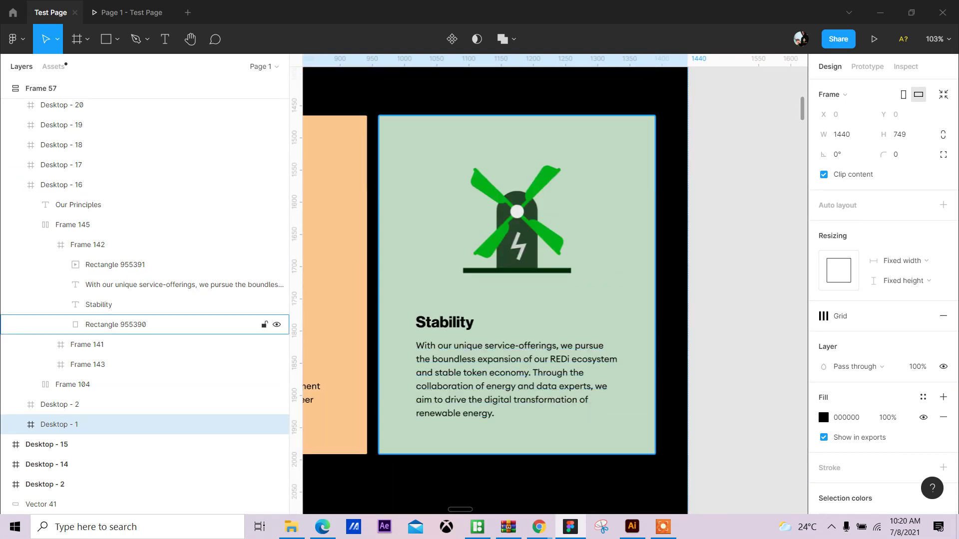
{"action": "left_click", "coordinate": [116, 325]}
{"action": "left_click", "coordinate": [824, 341]}
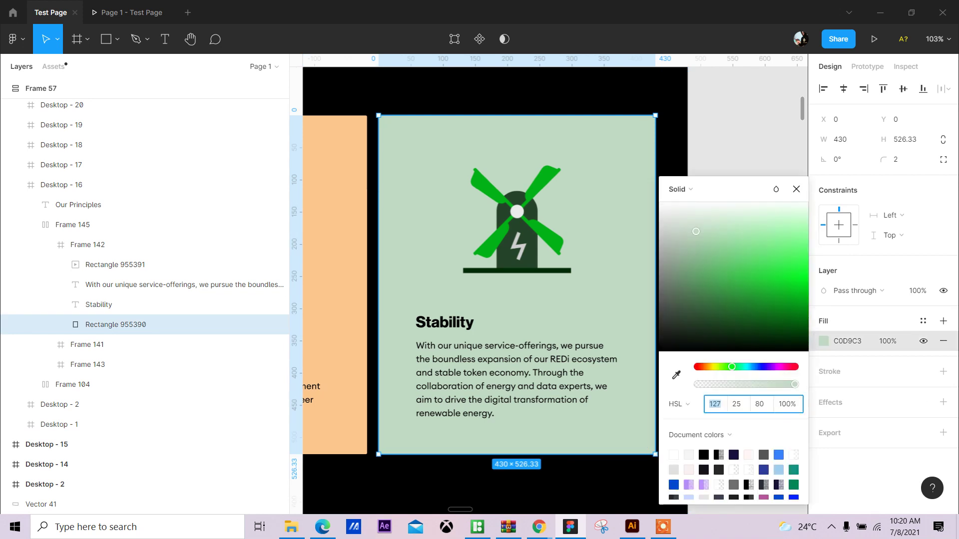
{"action": "left_click", "coordinate": [739, 128]}
Step: Draw a circle about 128 px wide on the canvas beside the Stability card and fill it with the card's sampled green, C0D9C3
{"action": "scroll", "coordinate": [739, 128], "scroll_direction": "right", "scroll_amount": 3}
{"action": "scroll", "coordinate": [739, 127], "scroll_direction": "up", "scroll_amount": 1}
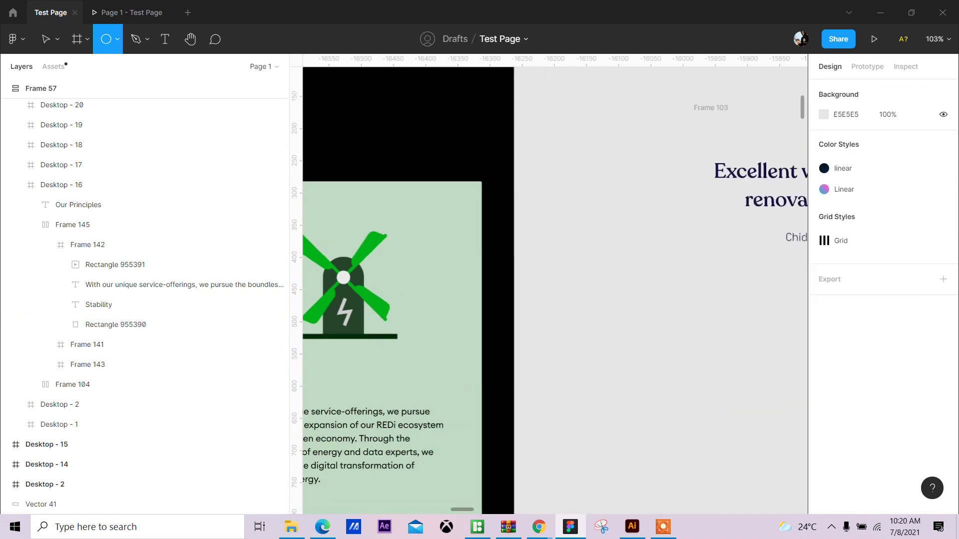
{"action": "left_click_drag", "start_coordinate": [567, 214], "coordinate": [648, 297]}
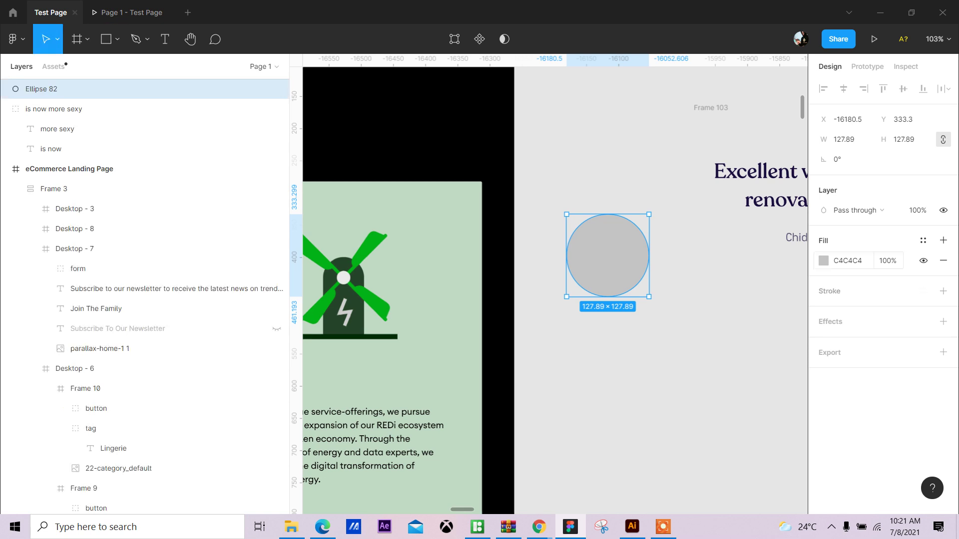
{"action": "left_click", "coordinate": [824, 261]}
{"action": "left_click", "coordinate": [677, 375]}
{"action": "left_click", "coordinate": [444, 310]}
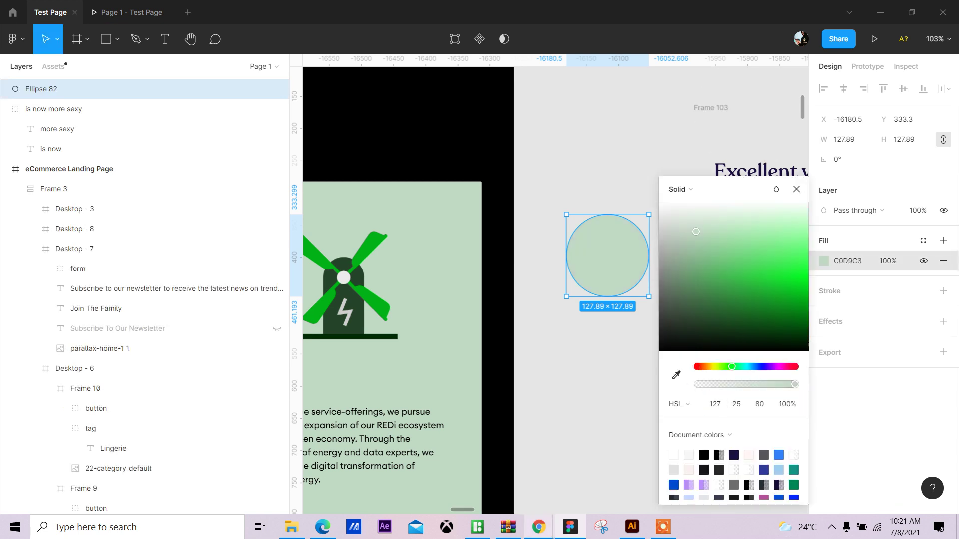
Step: Switch to Chrome to review the airplane animation's settings in the Lottie Editor, and return to Figma
{"action": "left_click", "coordinate": [538, 527]}
{"action": "left_click", "coordinate": [671, 472]}
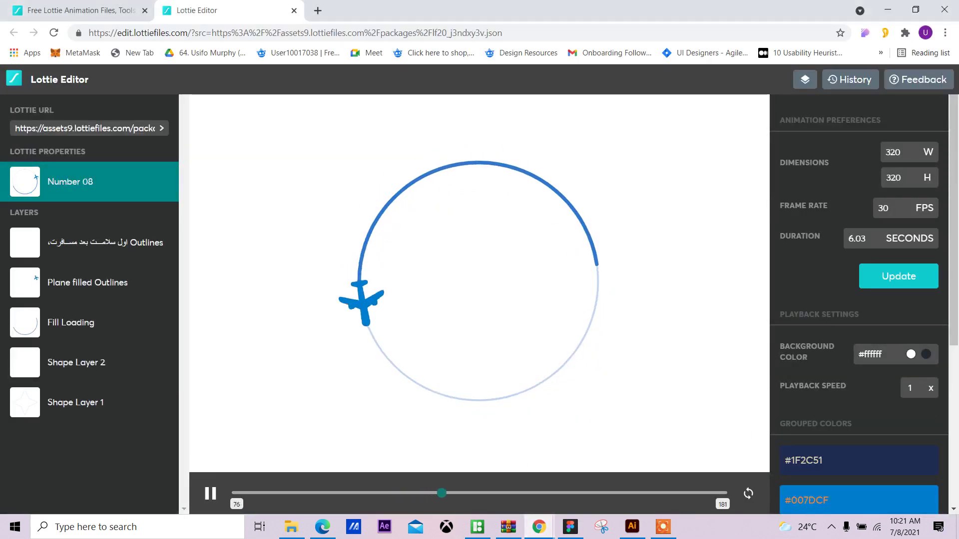
{"action": "scroll", "coordinate": [859, 305], "scroll_direction": "down", "scroll_amount": 5}
{"action": "scroll", "coordinate": [860, 305], "scroll_direction": "up", "scroll_amount": 5}
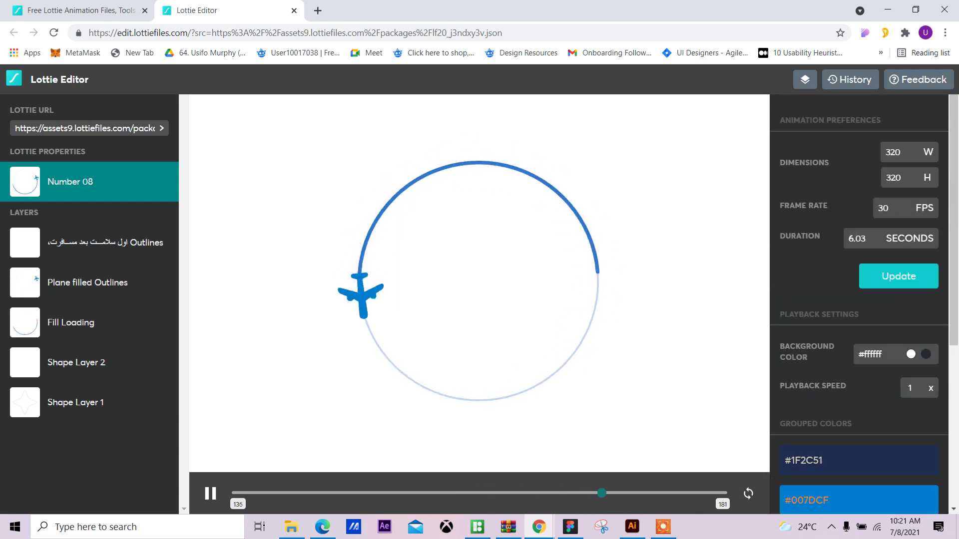
{"action": "left_click", "coordinate": [570, 527]}
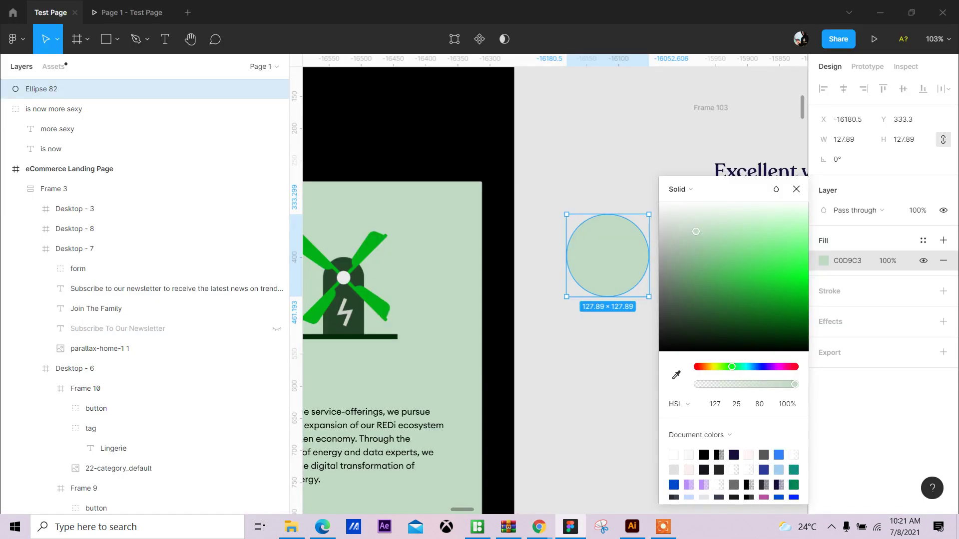
Step: Copy the circle's fill hex and, in Chrome's Lottie Editor, set the animation's background color to C0D9C3
{"action": "left_click", "coordinate": [847, 261]}
{"action": "key", "text": "ctrl+c"}
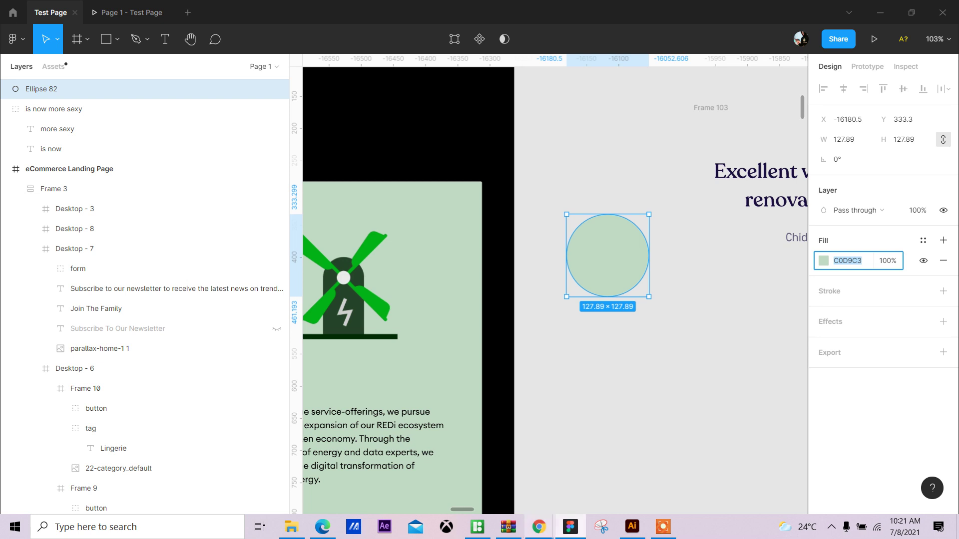
{"action": "key", "text": "alt+Tab"}
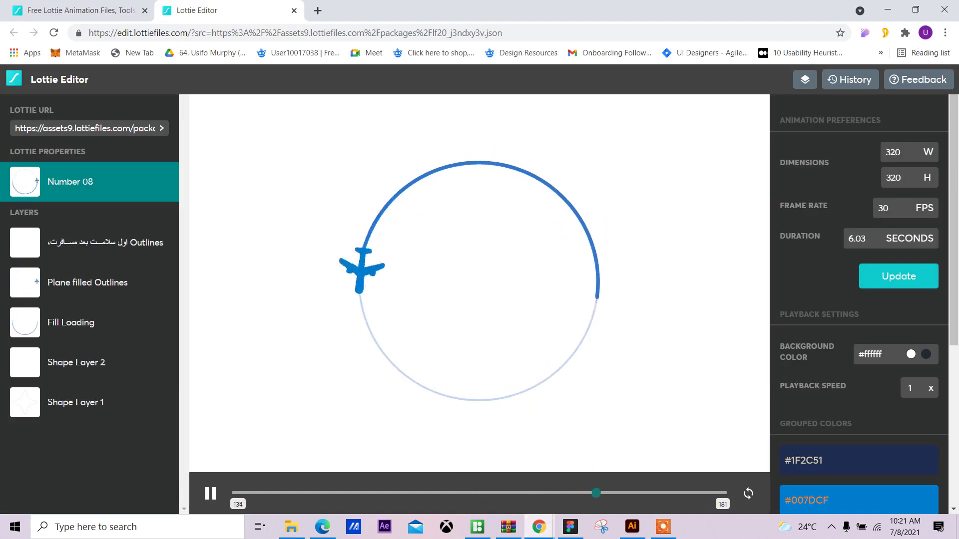
{"action": "double_click", "coordinate": [871, 355]}
{"action": "key", "text": "ctrl+v"}
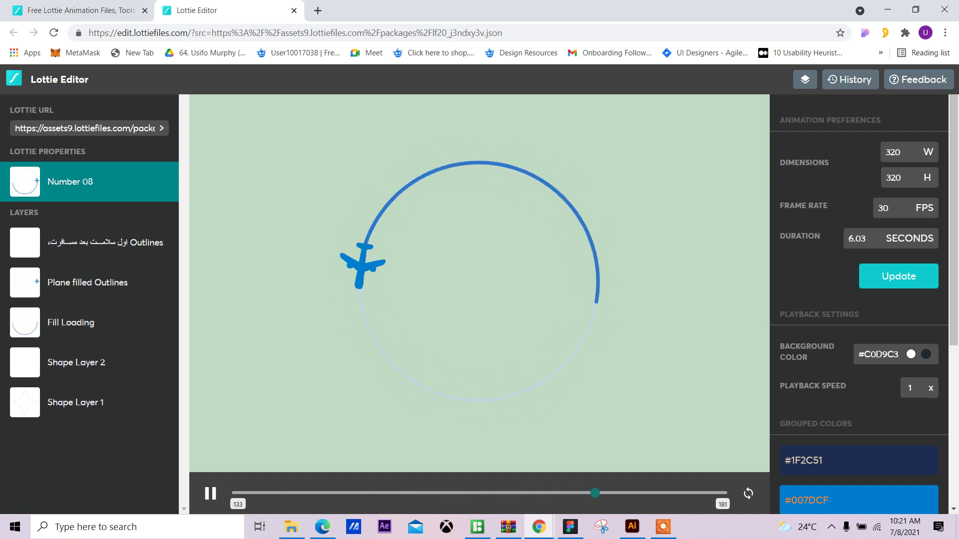
Step: Copy grouped color 3377CC into the circle's fill in Figma, set its hue to 127 and copy the new hex code
{"action": "scroll", "coordinate": [859, 299], "scroll_direction": "down", "scroll_amount": 4}
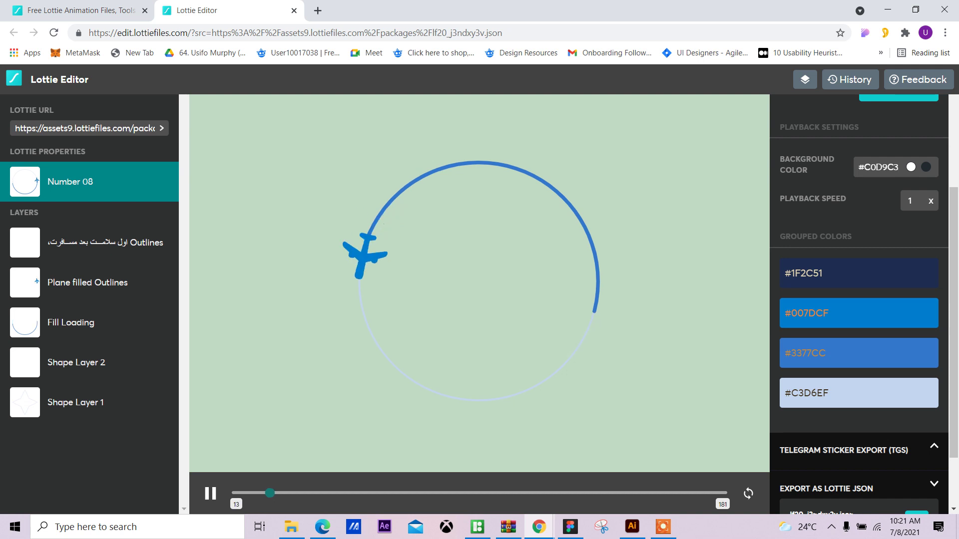
{"action": "double_click", "coordinate": [808, 353]}
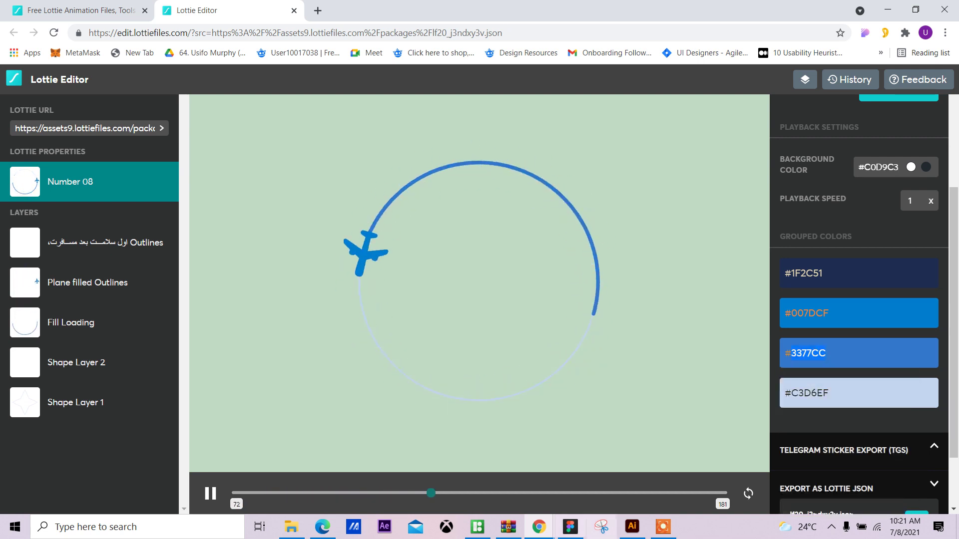
{"action": "key", "text": "alt+Tab"}
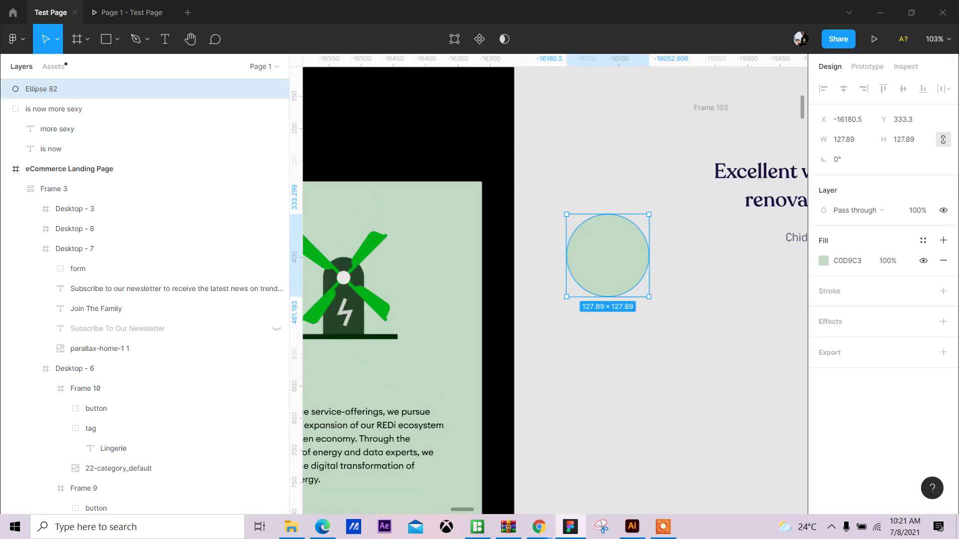
{"action": "key", "text": "Return"}
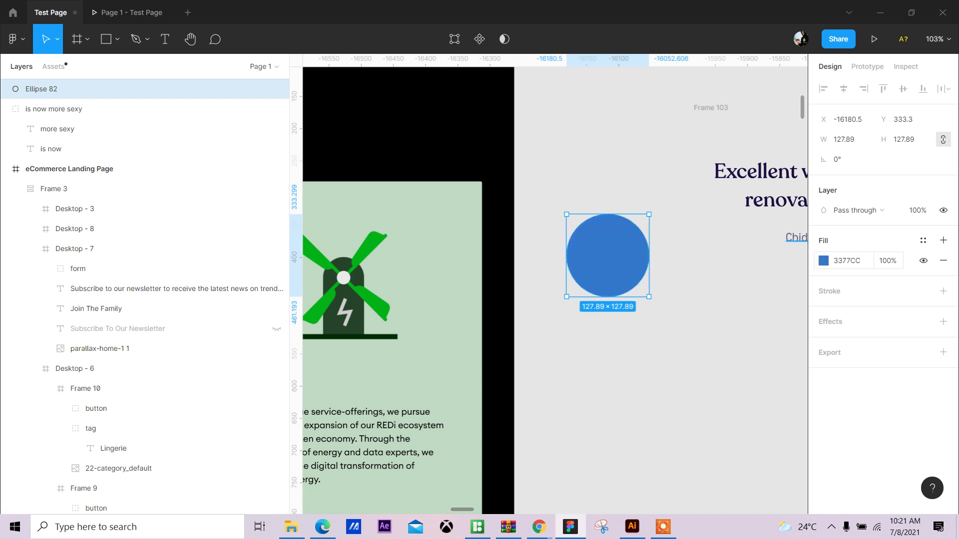
{"action": "left_click", "coordinate": [824, 260]}
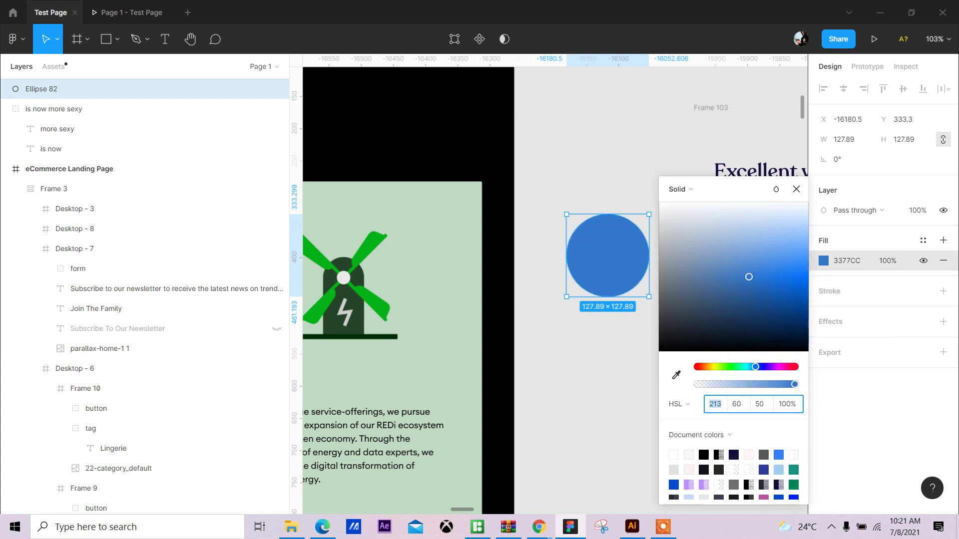
{"action": "key", "text": "Return"}
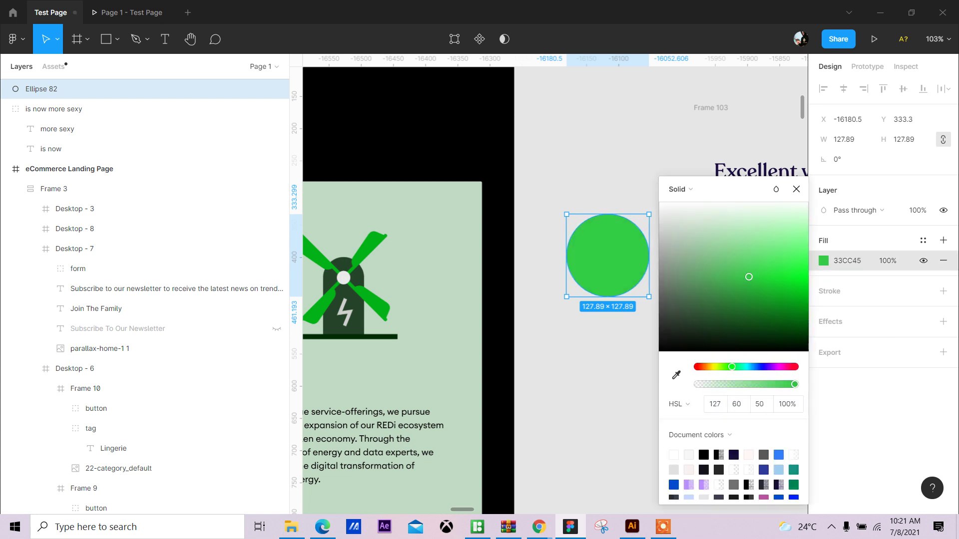
{"action": "left_click", "coordinate": [857, 260]}
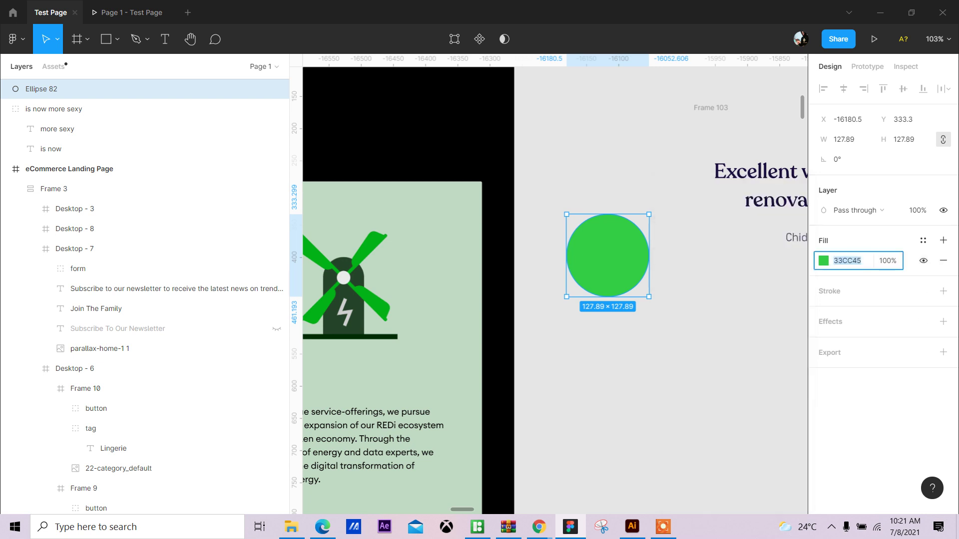
Step: Switch to Chrome and change the animation's grouped color 3377CC to 33CC45
{"action": "mouse_move", "coordinate": [539, 527]}
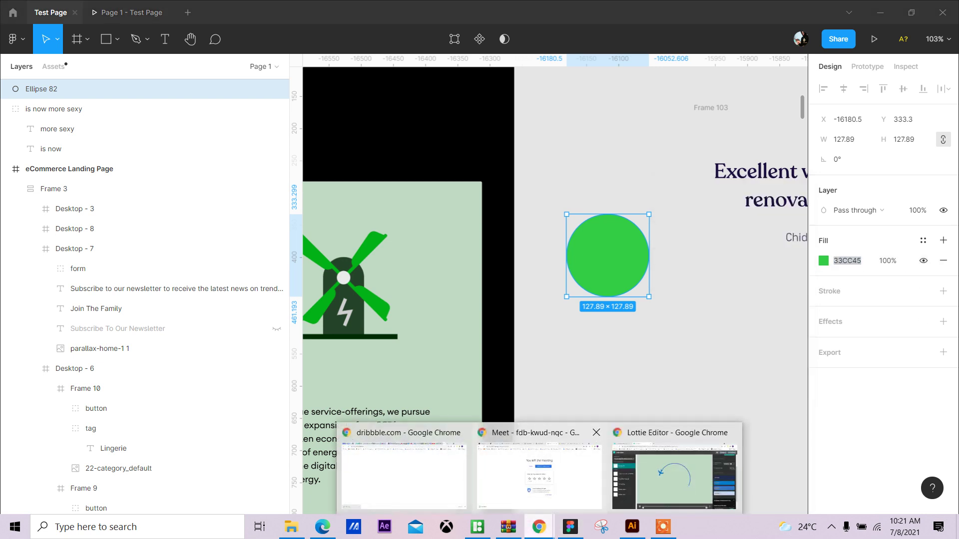
{"action": "left_click", "coordinate": [674, 474]}
{"action": "scroll", "coordinate": [850, 399], "scroll_direction": "down", "scroll_amount": 3}
{"action": "double_click", "coordinate": [803, 411]}
{"action": "type", "text": "33CC45"}
{"action": "left_click", "coordinate": [848, 482]}
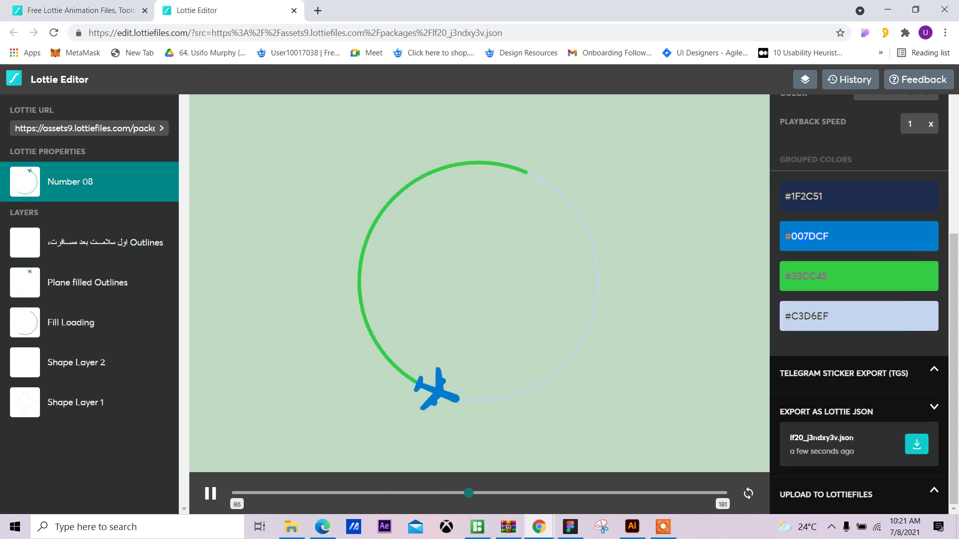
Step: In Figma, fill the circle with the grouped color 007DCF, set its hue to 127 and copy the new hex code
{"action": "key", "text": "alt+Tab"}
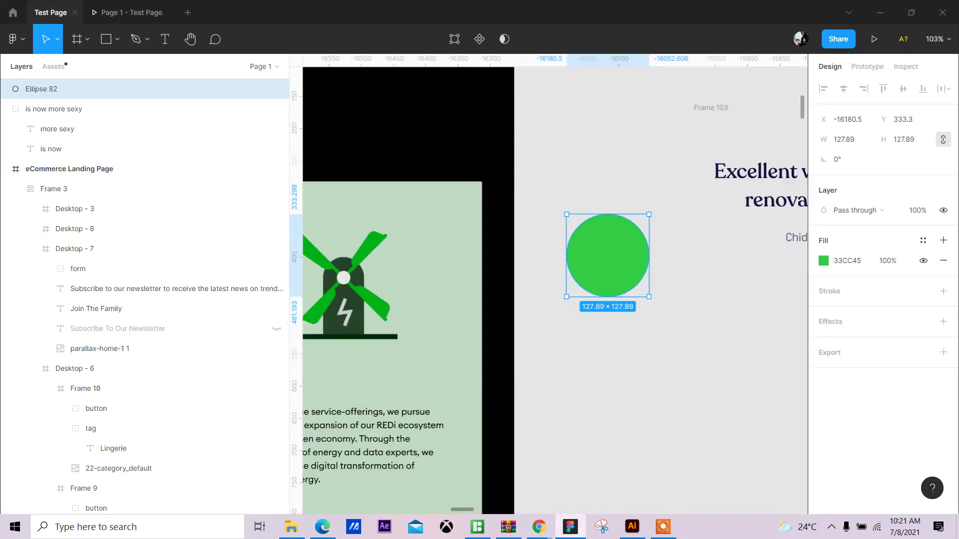
{"action": "key", "text": "Return"}
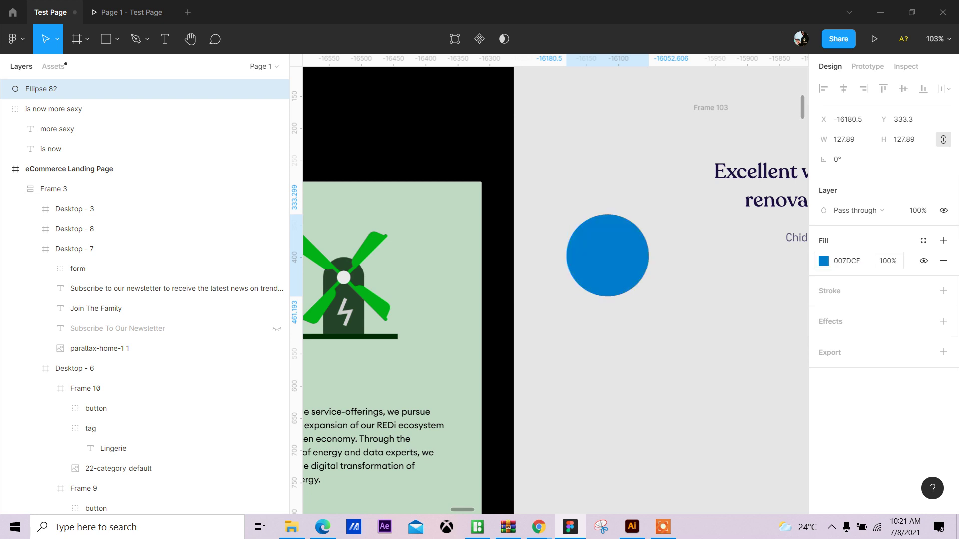
{"action": "left_click", "coordinate": [823, 260]}
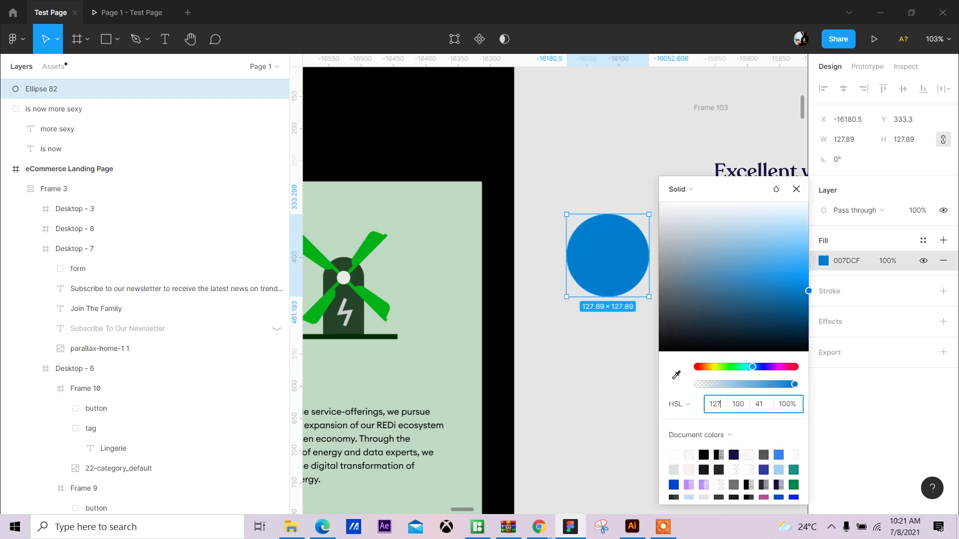
{"action": "type", "text": "127"}
{"action": "key", "text": "Return"}
{"action": "left_click", "coordinate": [846, 261]}
{"action": "key", "text": "ctrl+c"}
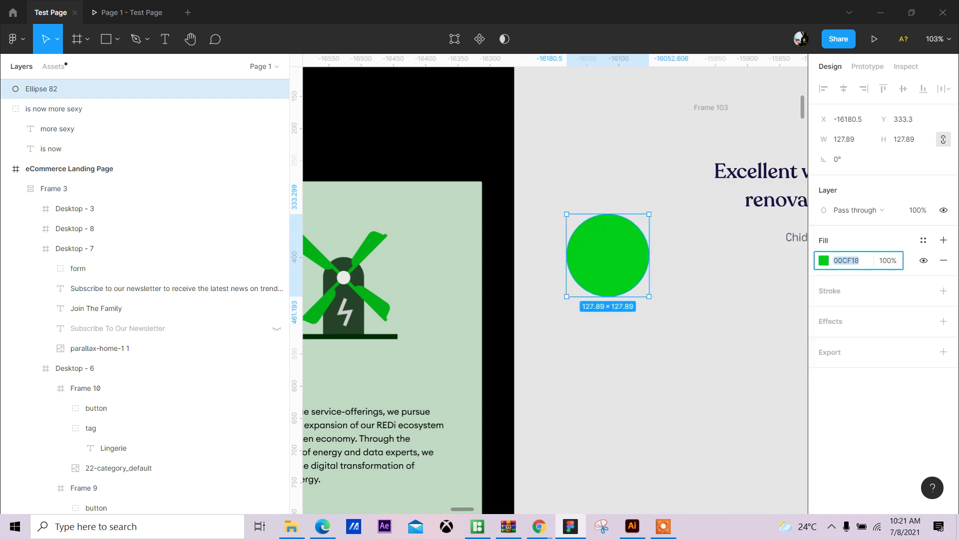
Step: Switch to Chrome and update the animation's grouped color 007DCF to 00CF18
{"action": "mouse_move", "coordinate": [539, 527]}
{"action": "left_click", "coordinate": [675, 502]}
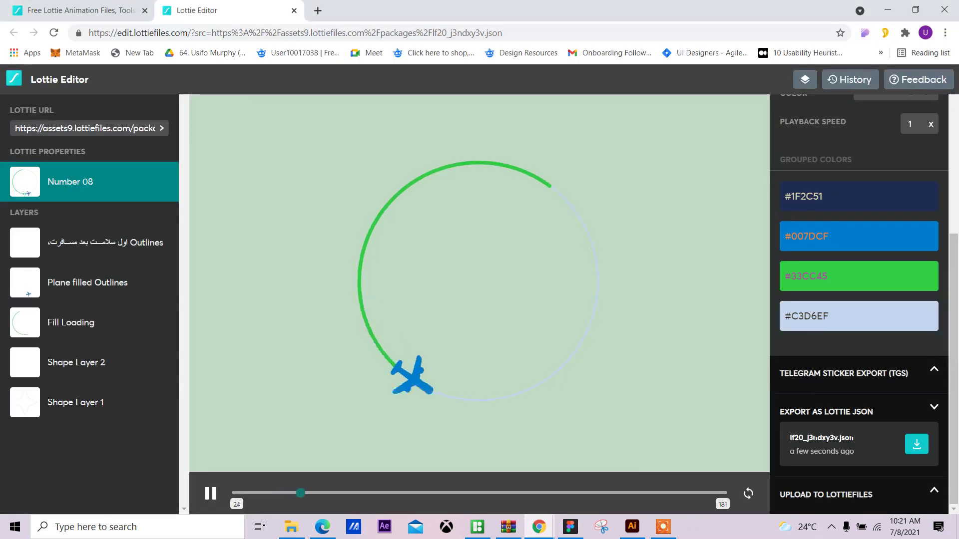
{"action": "left_click", "coordinate": [859, 236]}
{"action": "double_click", "coordinate": [802, 370]}
{"action": "key", "text": "ctrl+v"}
{"action": "left_click", "coordinate": [848, 442]}
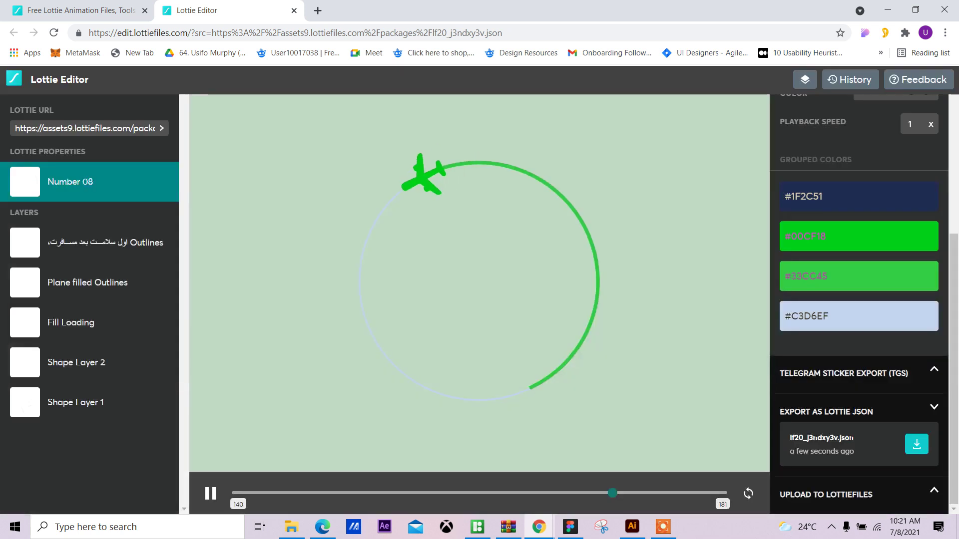
Step: Copy the dark blue grouped color 1F2C51 from the Lottie Editor and apply it as the circle's fill in Figma
{"action": "left_click", "coordinate": [859, 196]}
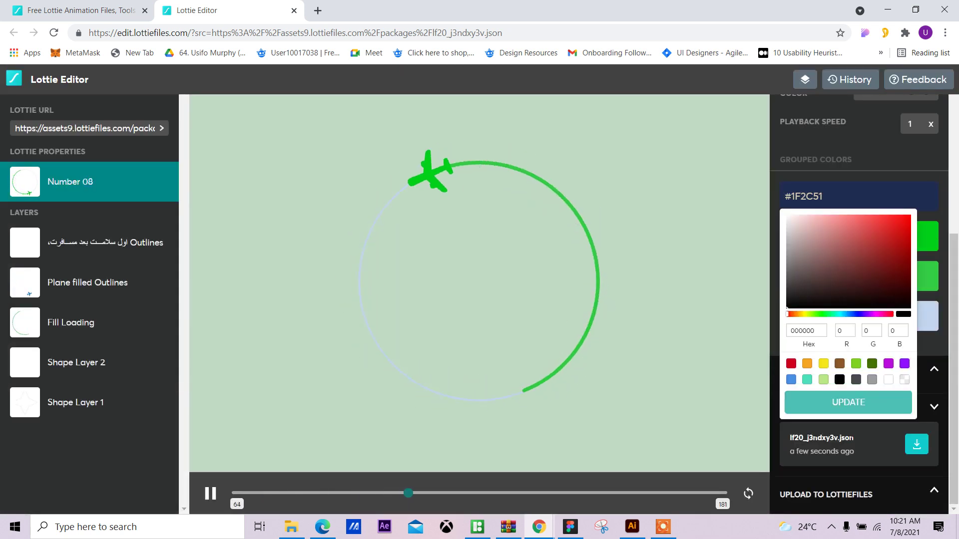
{"action": "left_click", "coordinate": [859, 196]}
{"action": "left_click", "coordinate": [859, 196]}
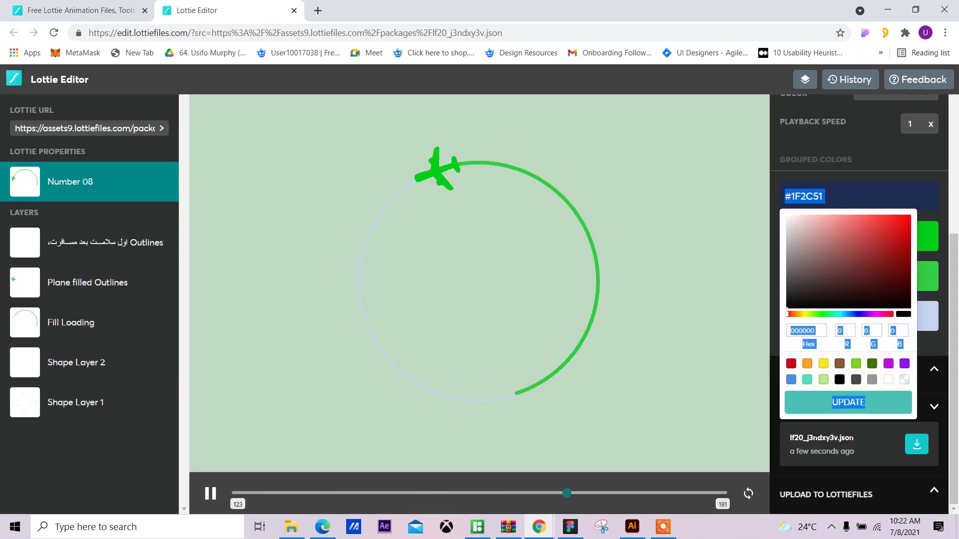
{"action": "left_click", "coordinate": [571, 527]}
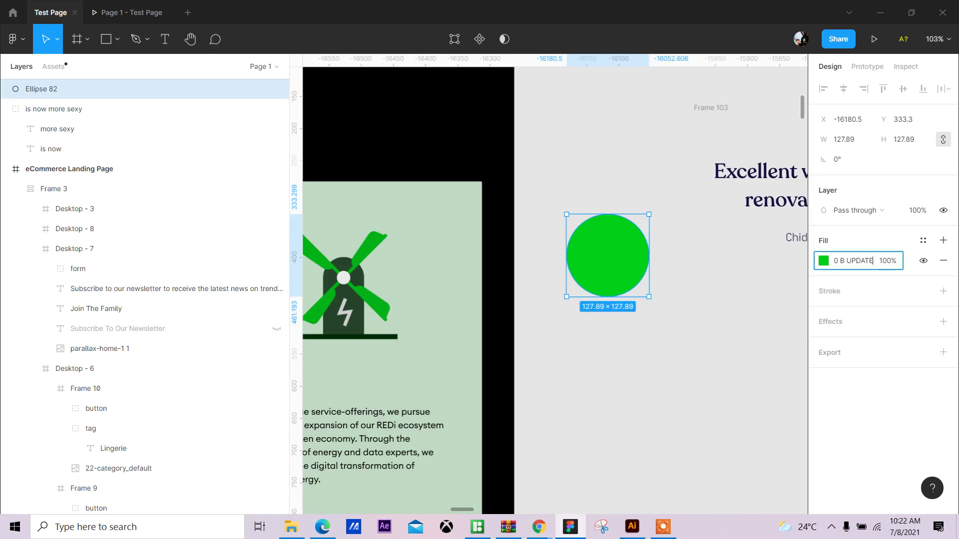
{"action": "left_click", "coordinate": [539, 527]}
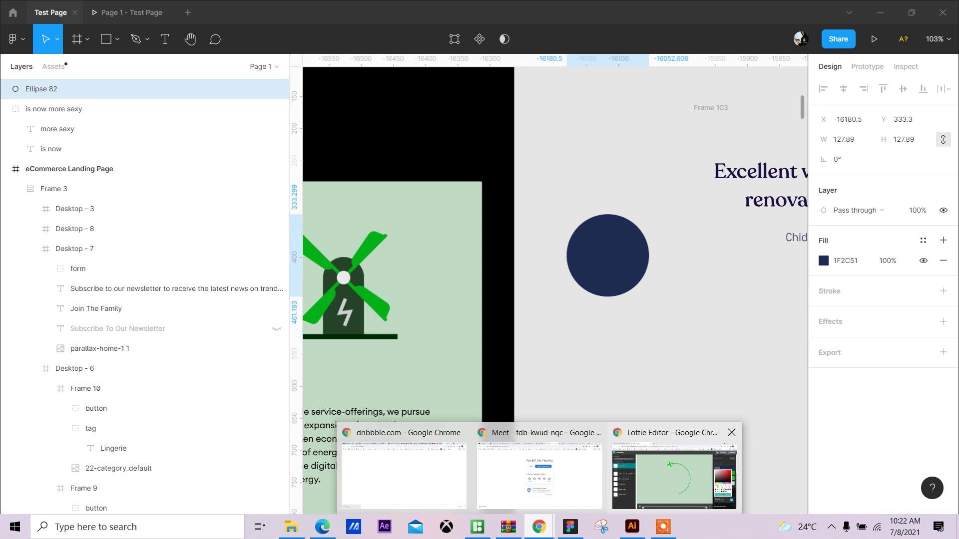
{"action": "left_click", "coordinate": [674, 476]}
{"action": "left_click", "coordinate": [806, 197]}
{"action": "double_click", "coordinate": [807, 197]}
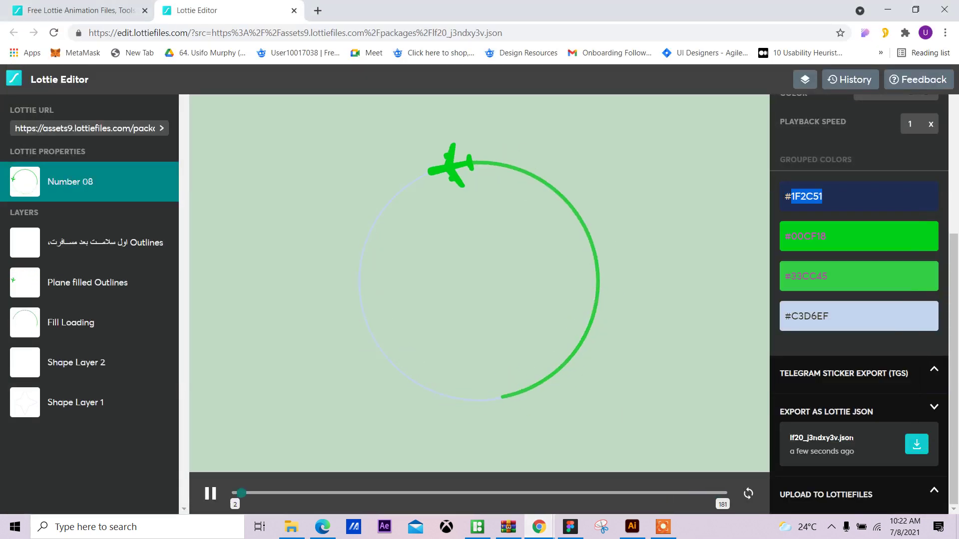
{"action": "key", "text": "alt+Tab"}
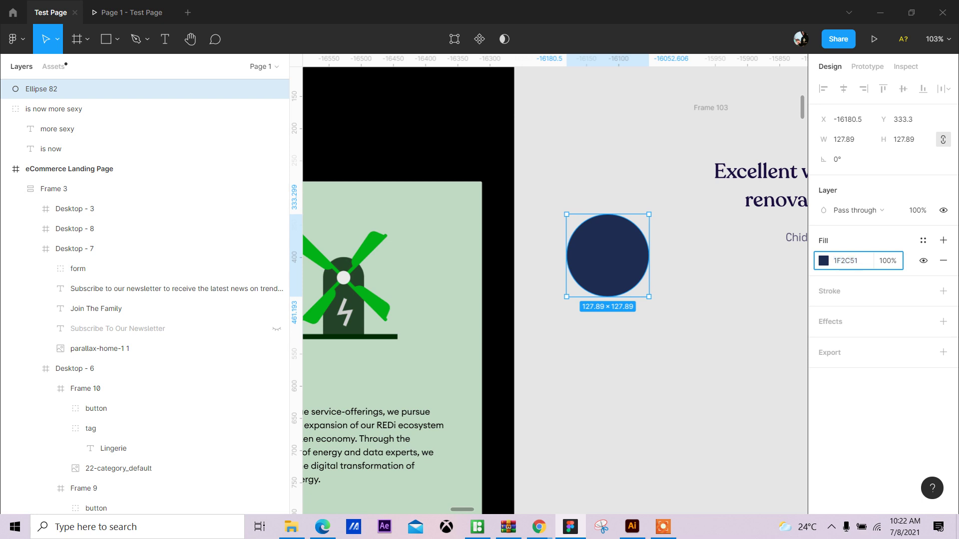
Step: Set the hue of the circle's dark blue fill to 127 and copy the new hex code
{"action": "left_click", "coordinate": [823, 260]}
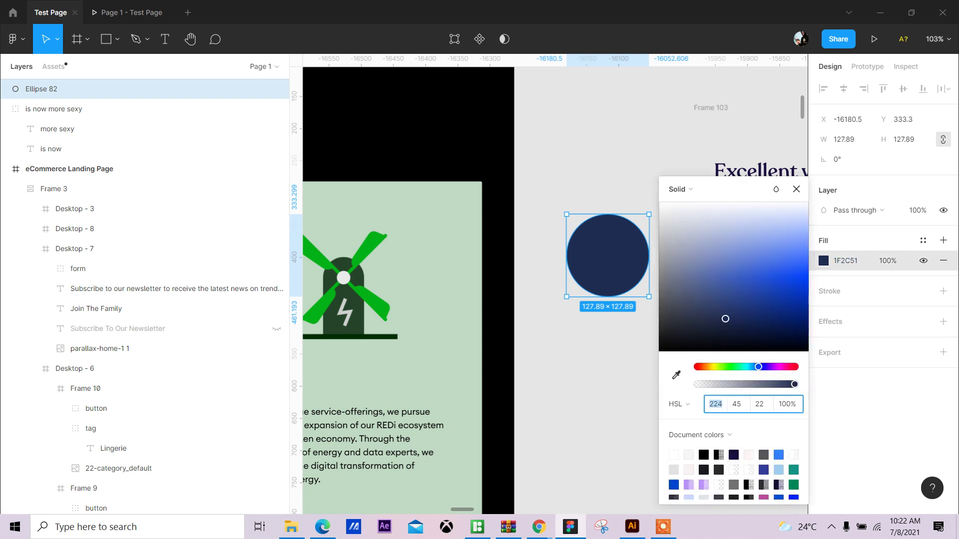
{"action": "key", "text": "Return"}
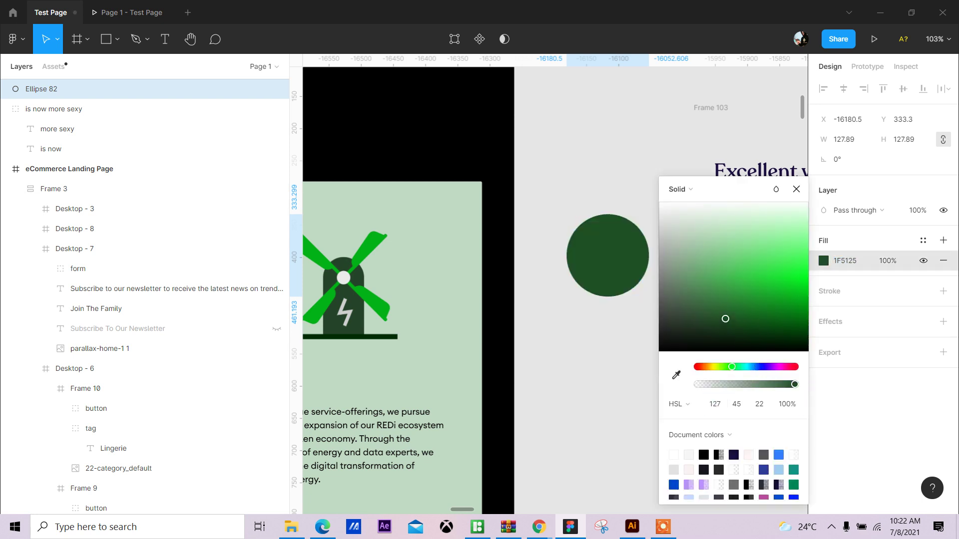
{"action": "left_click", "coordinate": [844, 261]}
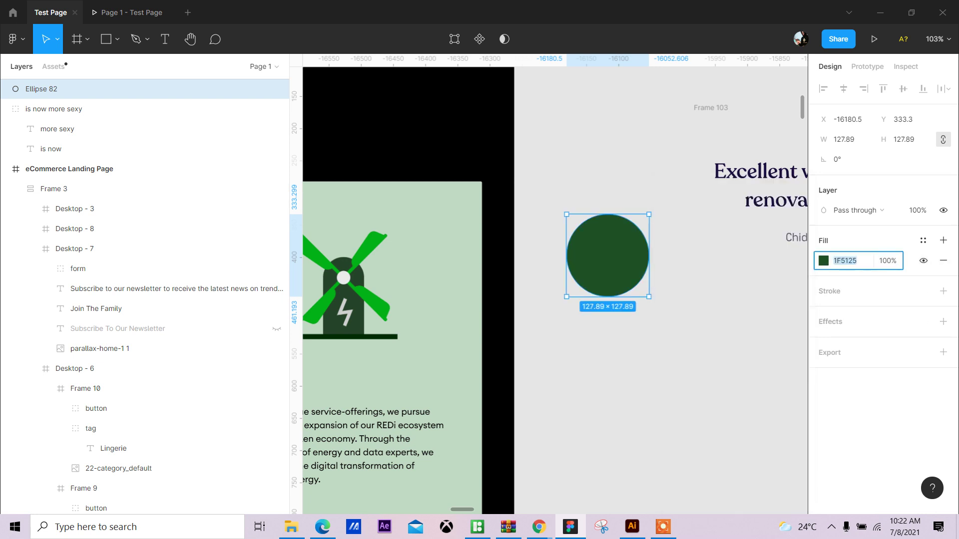
Step: Switch to Chrome and update the animation's dark blue grouped color to 1F5125
{"action": "key", "text": "alt+Tab"}
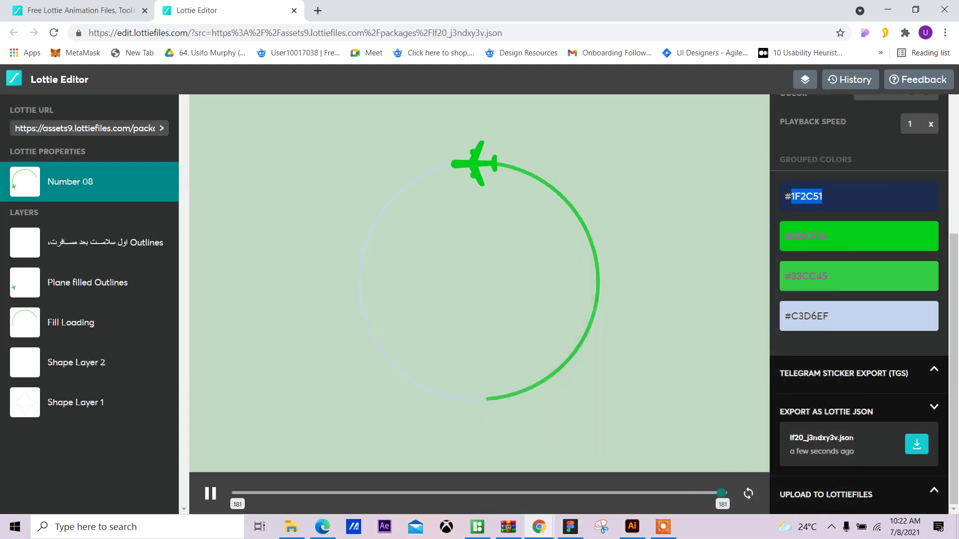
{"action": "left_click", "coordinate": [825, 196]}
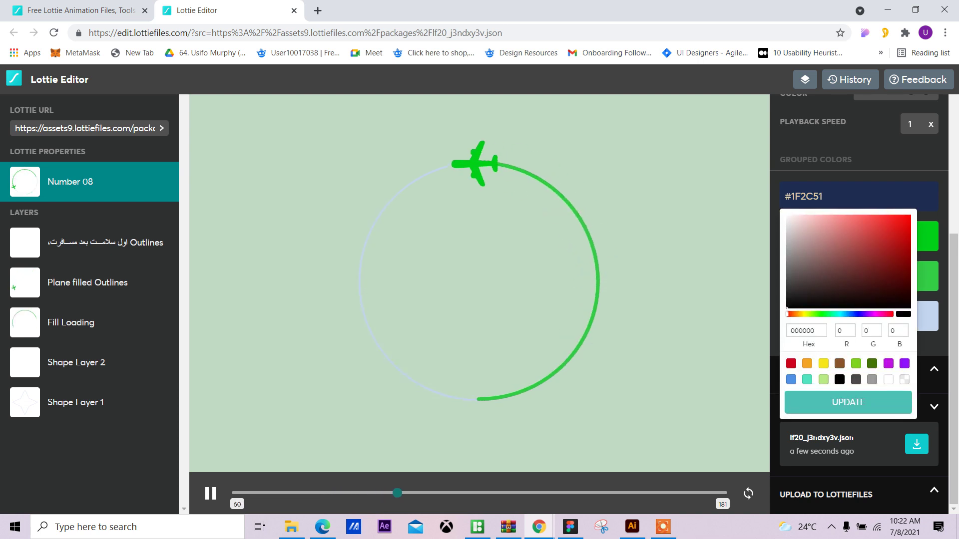
{"action": "double_click", "coordinate": [802, 331]}
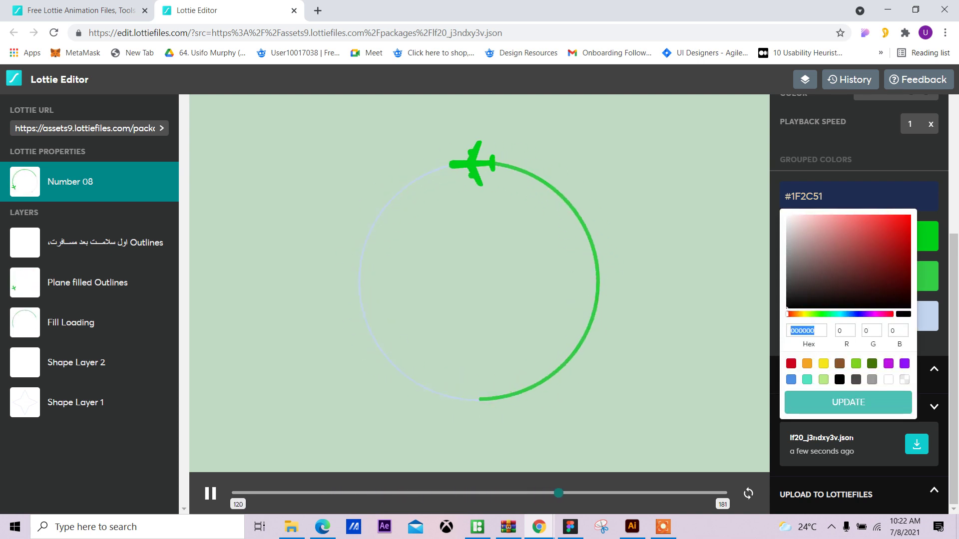
{"action": "type", "text": "1F5125"}
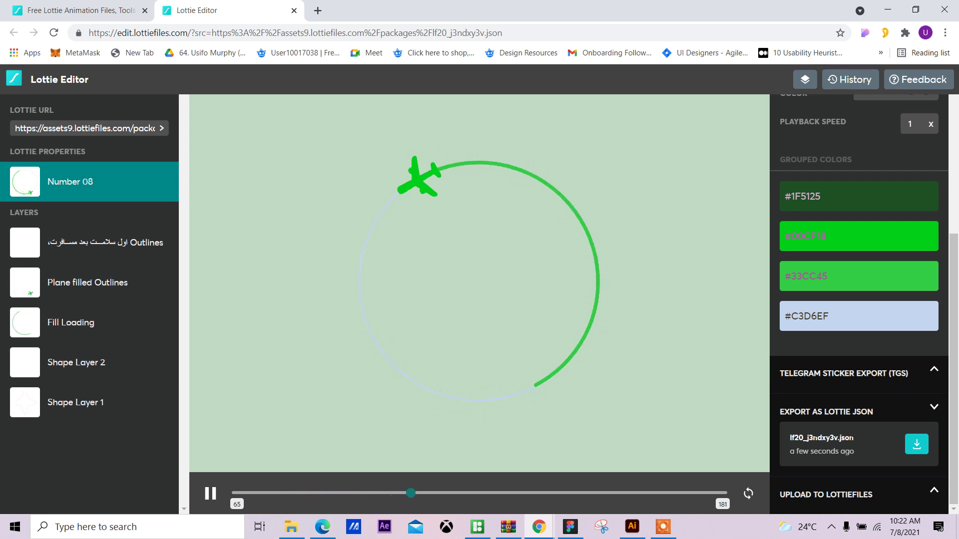
Step: Copy grouped color C3D6EF into the circle's fill in Figma, set its hue to 127 and copy the new hex code
{"action": "double_click", "coordinate": [810, 317]}
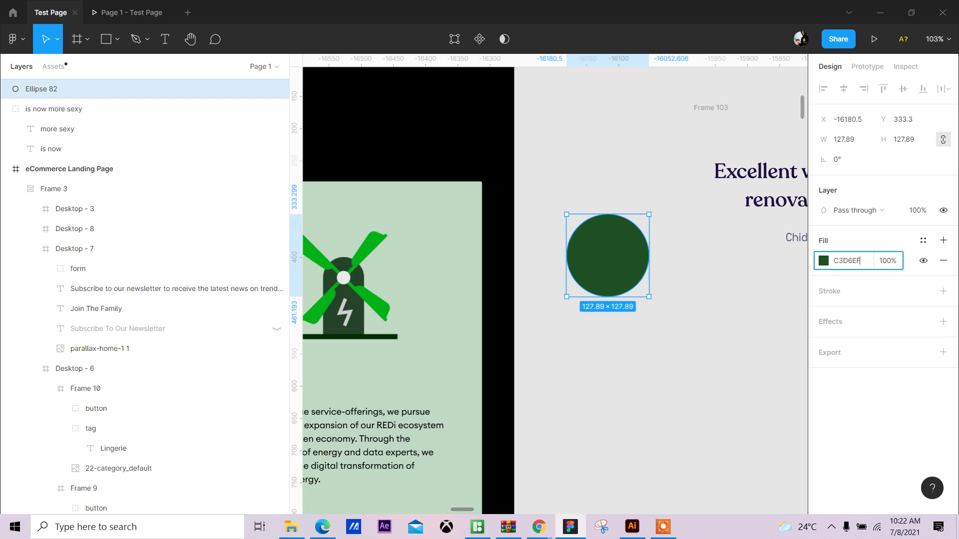
{"action": "key", "text": "Return"}
{"action": "left_click", "coordinate": [824, 261]}
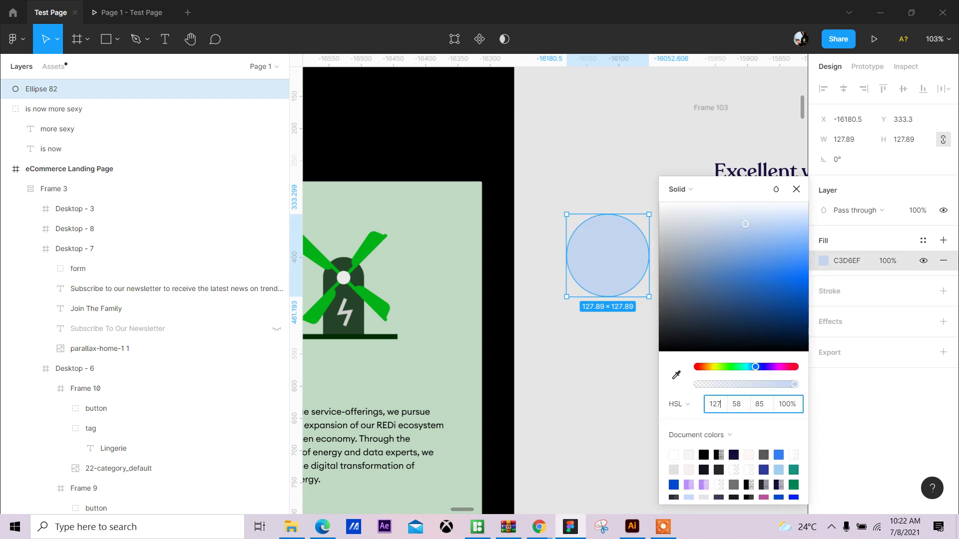
{"action": "key", "text": "Return"}
{"action": "left_click", "coordinate": [847, 261]}
{"action": "key", "text": "ctrl+c"}
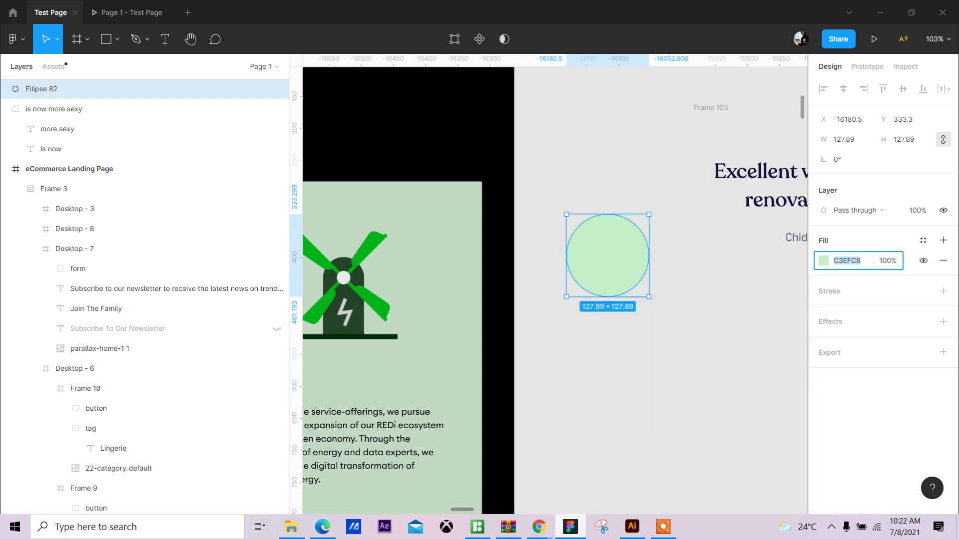
Step: Switch to Chrome, change the animation's grouped color C3D6EF to C3EFC8 and download the recolored animation as Lottie JSON
{"action": "mouse_move", "coordinate": [538, 527]}
{"action": "left_click", "coordinate": [650, 464]}
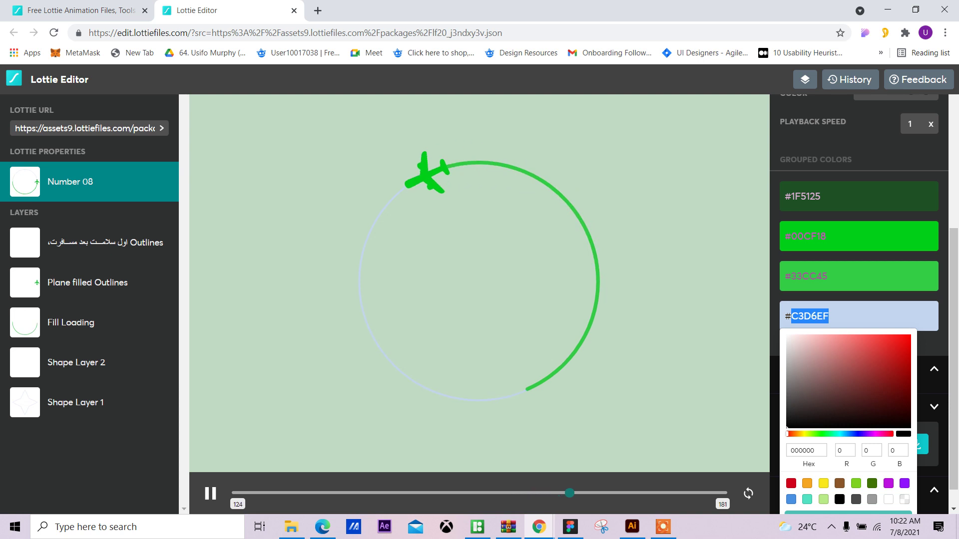
{"action": "double_click", "coordinate": [804, 451]}
{"action": "key", "text": "ctrl+v"}
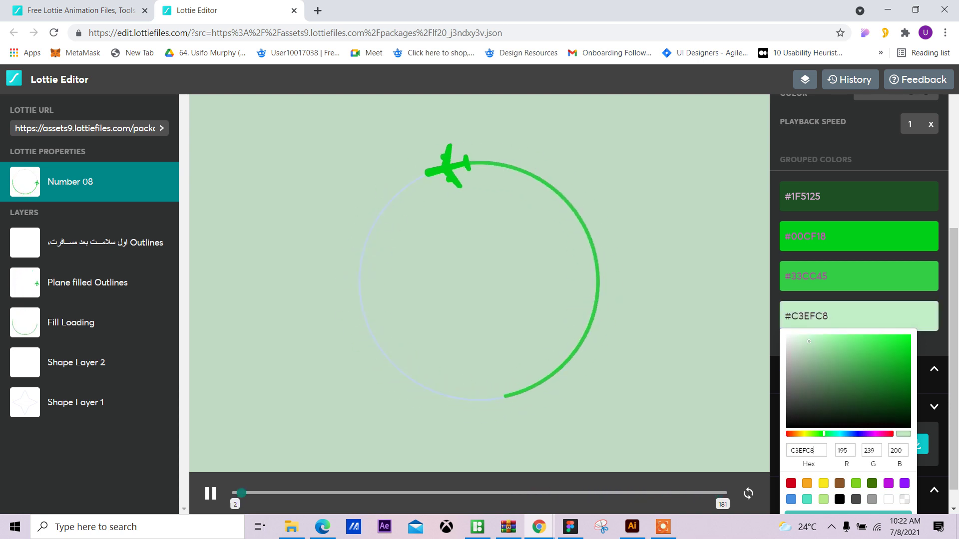
{"action": "scroll", "coordinate": [844, 452], "scroll_direction": "down", "scroll_amount": 1}
{"action": "left_click", "coordinate": [847, 497]}
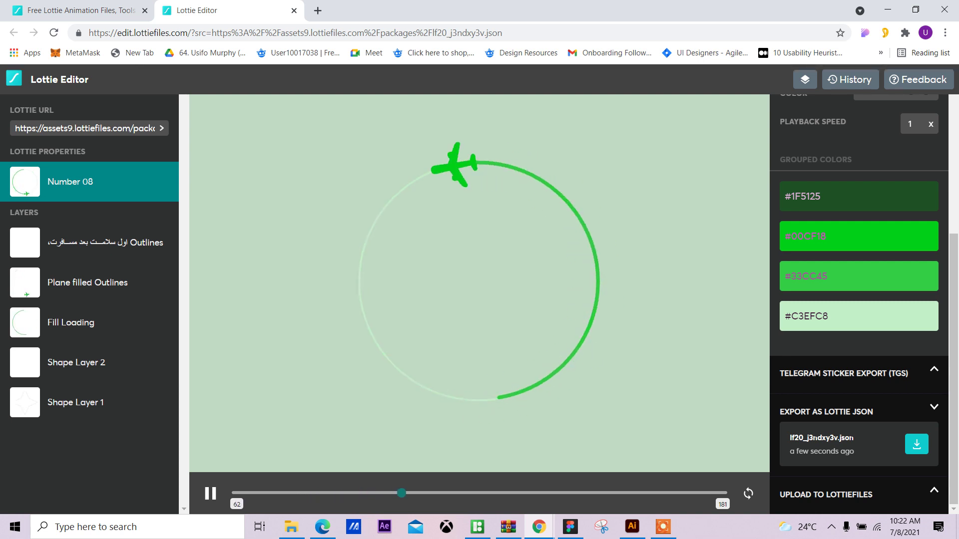
{"action": "left_click", "coordinate": [917, 444]}
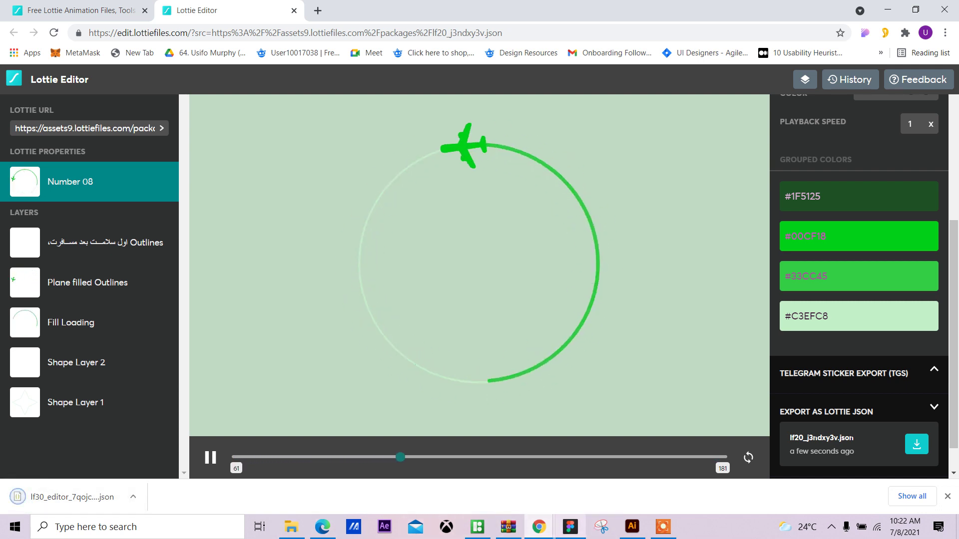
Step: Switch to Figma, deselect the circle and run the LottieFiles plugin
{"action": "left_click", "coordinate": [570, 527]}
{"action": "left_click", "coordinate": [604, 325]}
{"action": "scroll", "coordinate": [603, 322], "scroll_direction": "down", "scroll_amount": 5}
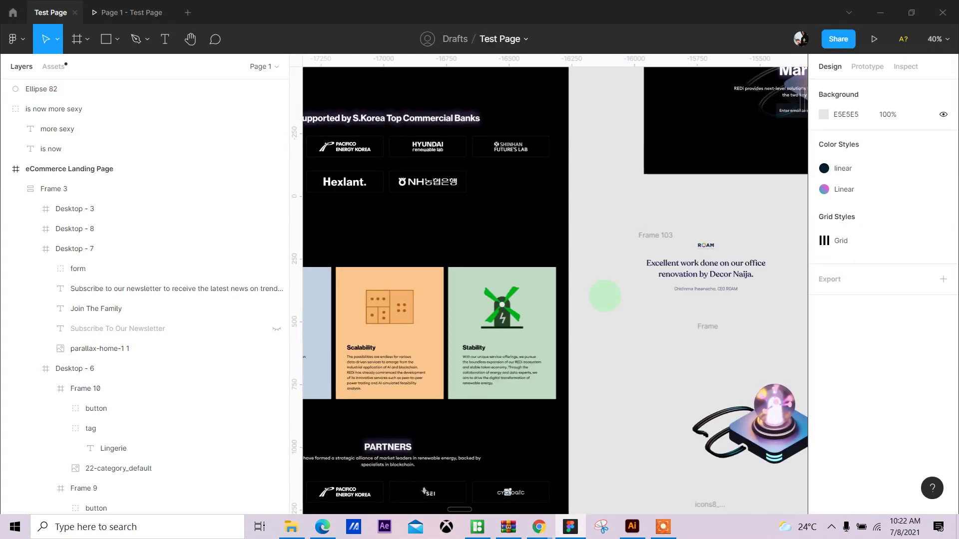
{"action": "right_click", "coordinate": [607, 341]}
{"action": "mouse_move", "coordinate": [631, 383]}
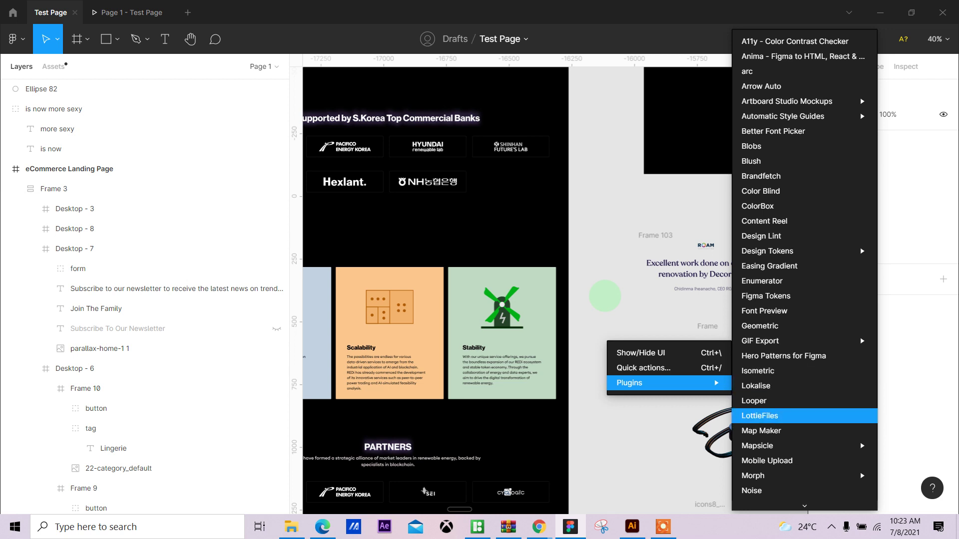
{"action": "left_click", "coordinate": [759, 416]}
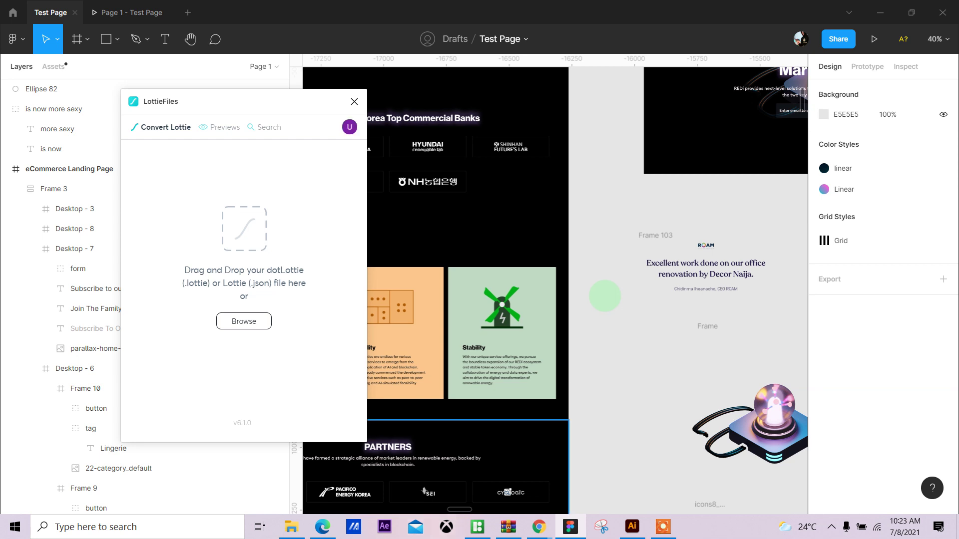
Step: Load the downloaded JSON file from Chrome into the LottieFiles plugin's Lottie converter
{"action": "mouse_move", "coordinate": [539, 527]}
{"action": "left_click", "coordinate": [668, 472]}
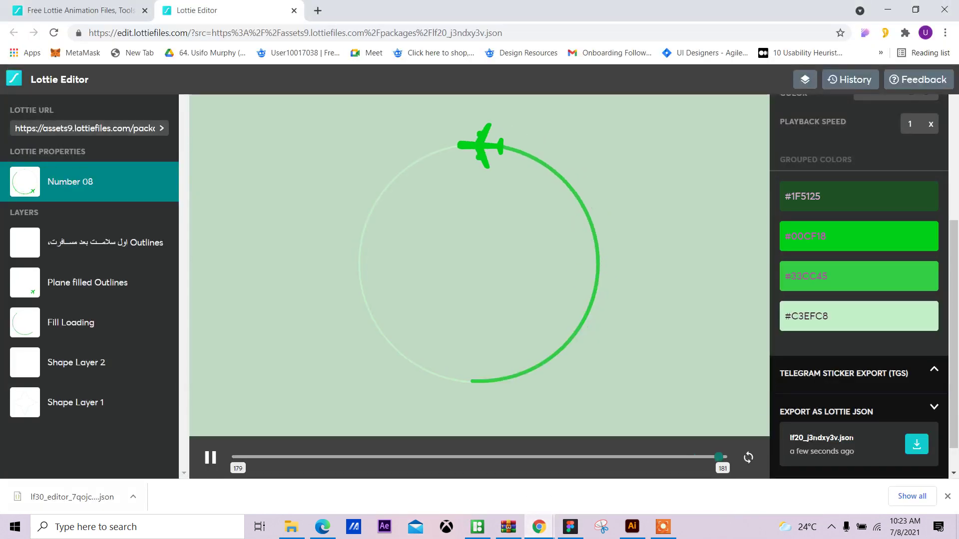
{"action": "left_click_drag", "start_coordinate": [72, 497], "coordinate": [304, 235]}
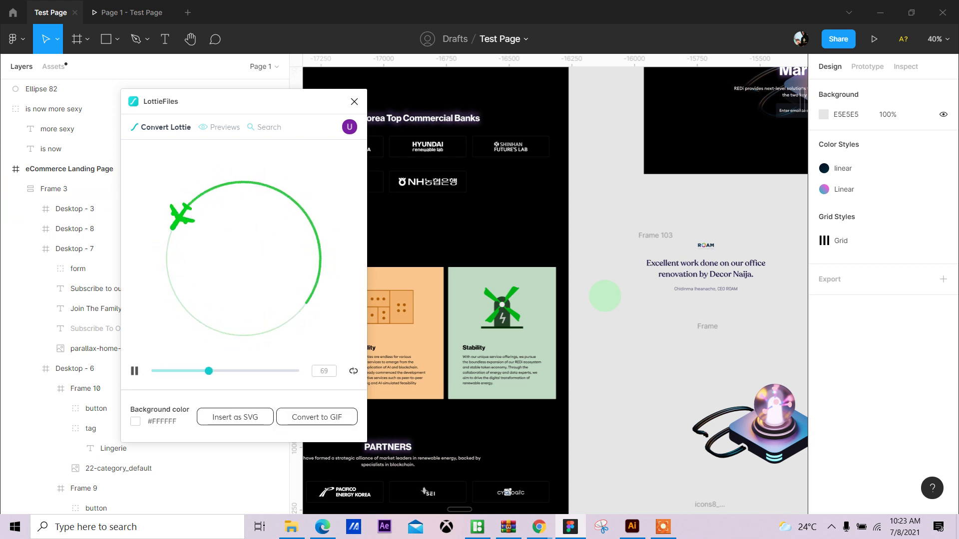
Step: Copy the Stability card's background fill C0D9C3 and apply it as the animation's background color in the LottieFiles plugin
{"action": "left_click", "coordinate": [466, 321], "text": "ctrl"}
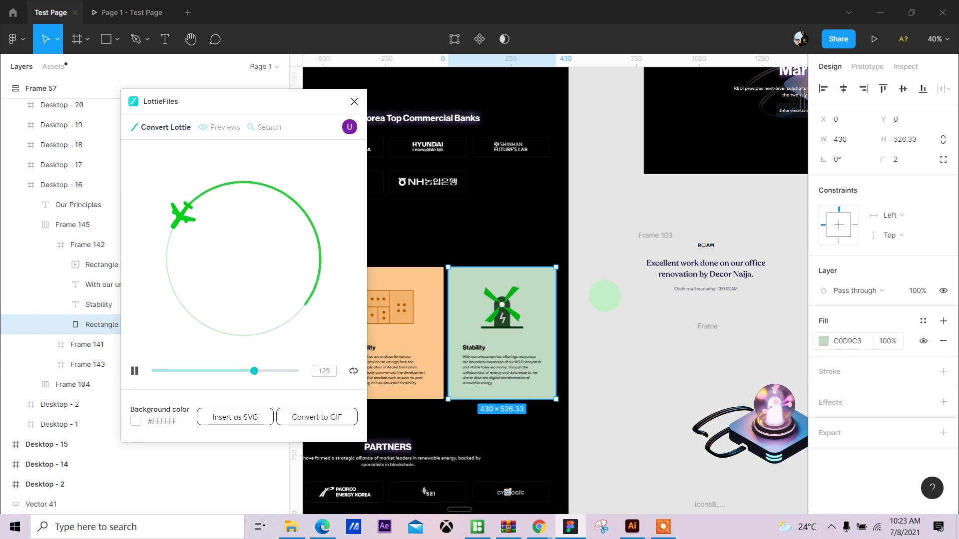
{"action": "left_click", "coordinate": [848, 341]}
{"action": "key", "text": "ctrl+c"}
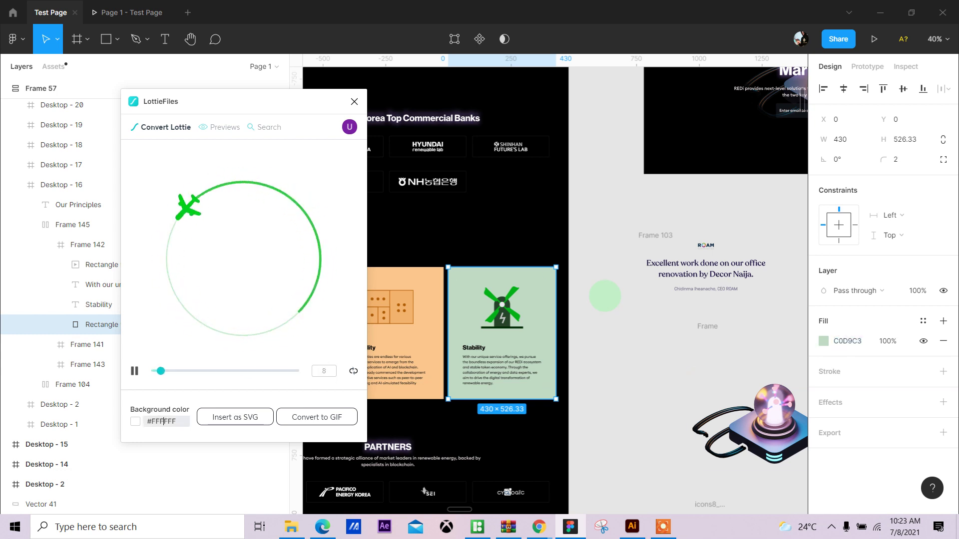
{"action": "left_click", "coordinate": [163, 422]}
{"action": "left_click", "coordinate": [178, 390]}
{"action": "key", "text": "ctrl+v"}
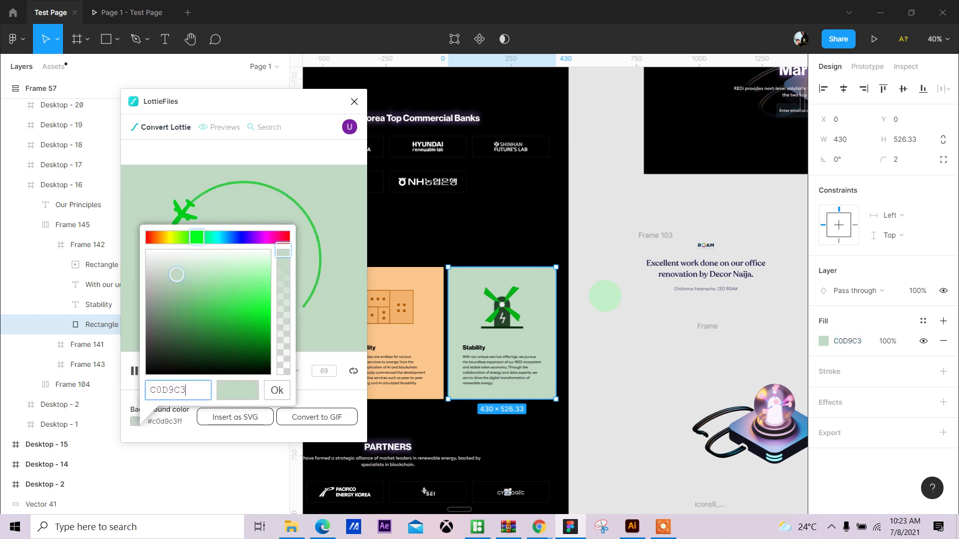
Step: Darken the animation's background color to ADCAB1 and convert the animation to GIF
{"action": "left_click_drag", "start_coordinate": [176, 275], "coordinate": [173, 282]}
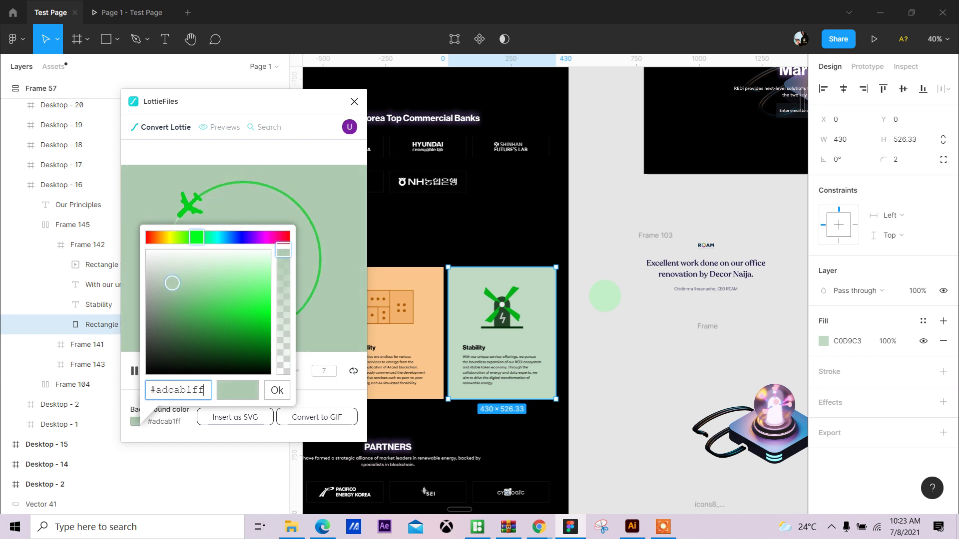
{"action": "left_click", "coordinate": [278, 391]}
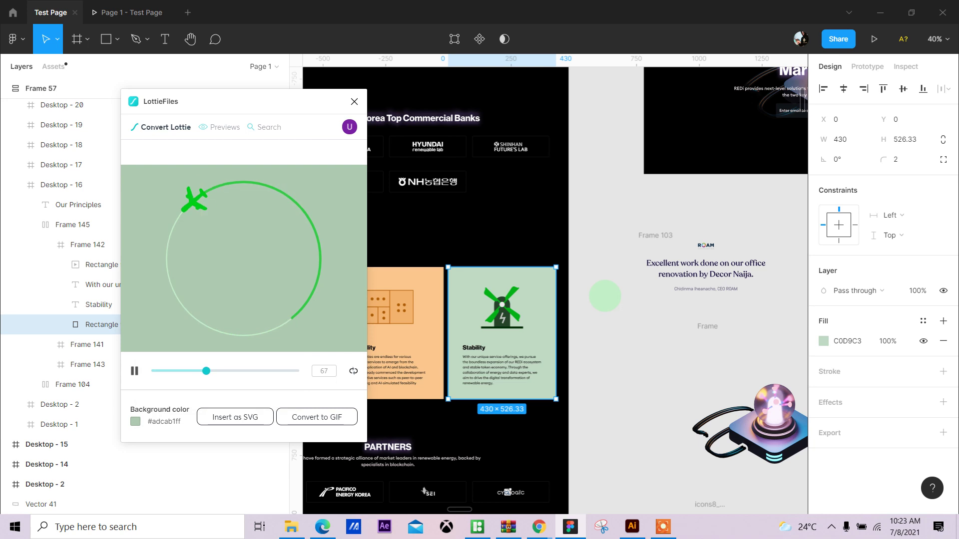
{"action": "left_click", "coordinate": [316, 417]}
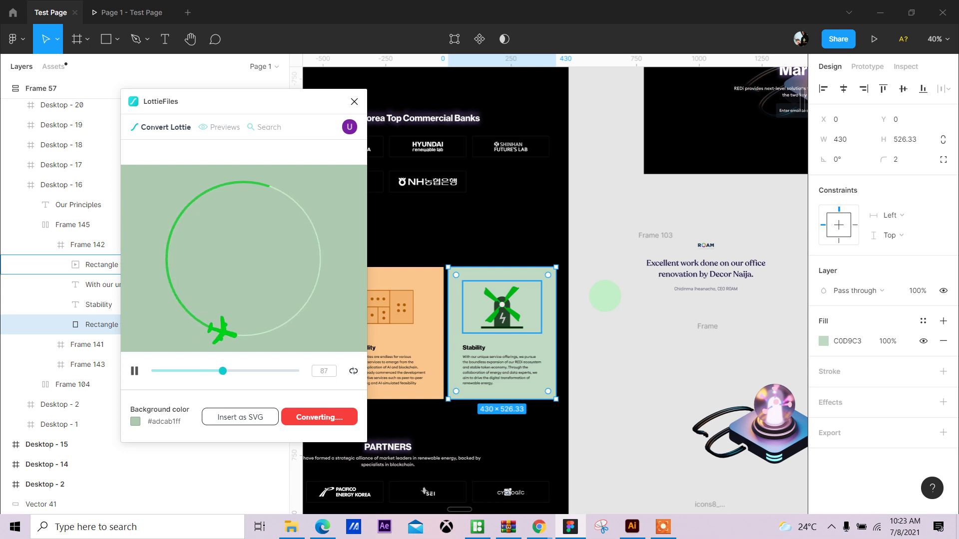
Step: Move the plugin window off the cards and replace the Stability card's windmill image with the converted airplane GIF
{"action": "left_click_drag", "start_coordinate": [242, 101], "coordinate": [713, 126]}
{"action": "left_click", "coordinate": [502, 308]}
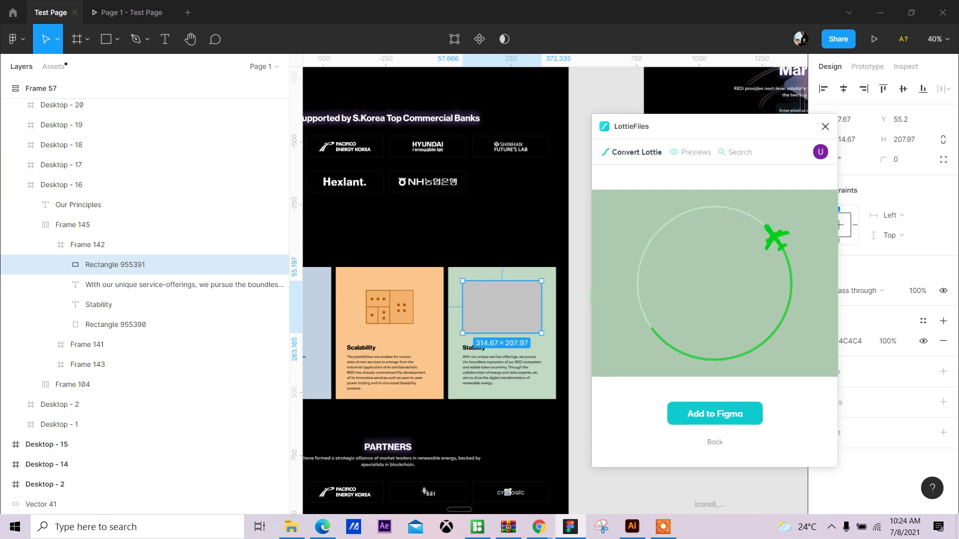
{"action": "left_click", "coordinate": [715, 413]}
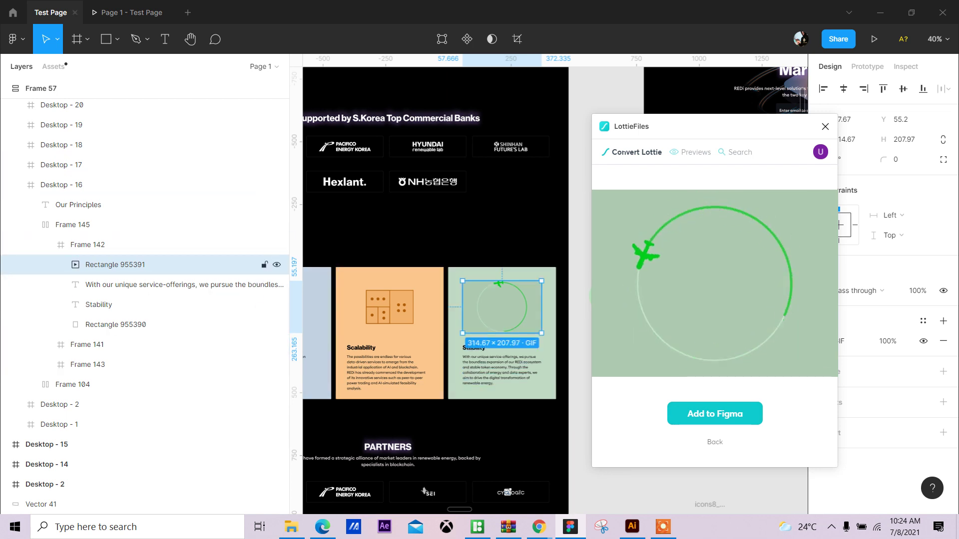
Step: Open the Test Page prototype preview to check the Our Principles cards
{"action": "left_click", "coordinate": [131, 12]}
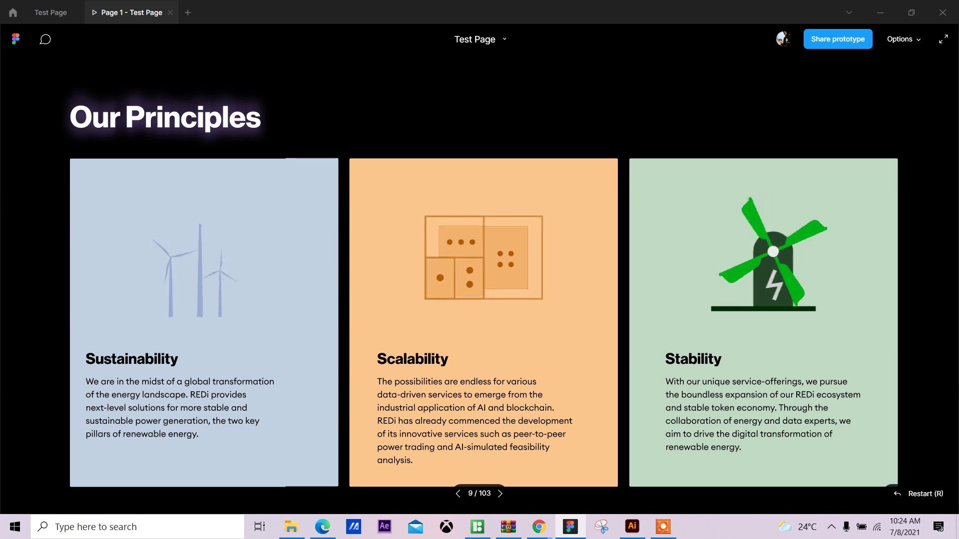